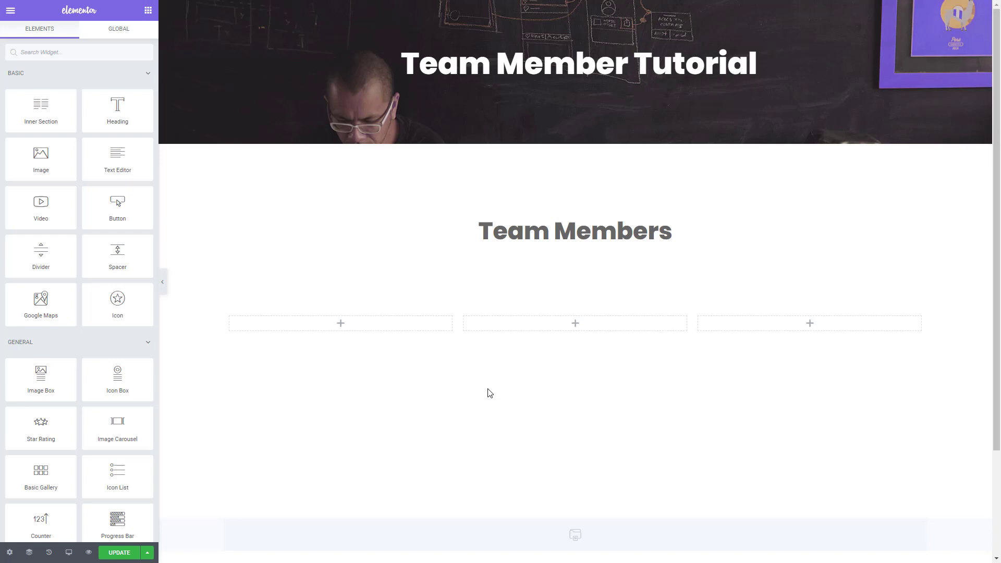
Search the Elements panel for 'tea' and drag the Team Member widget into the first column
click(62, 53)
text(t)
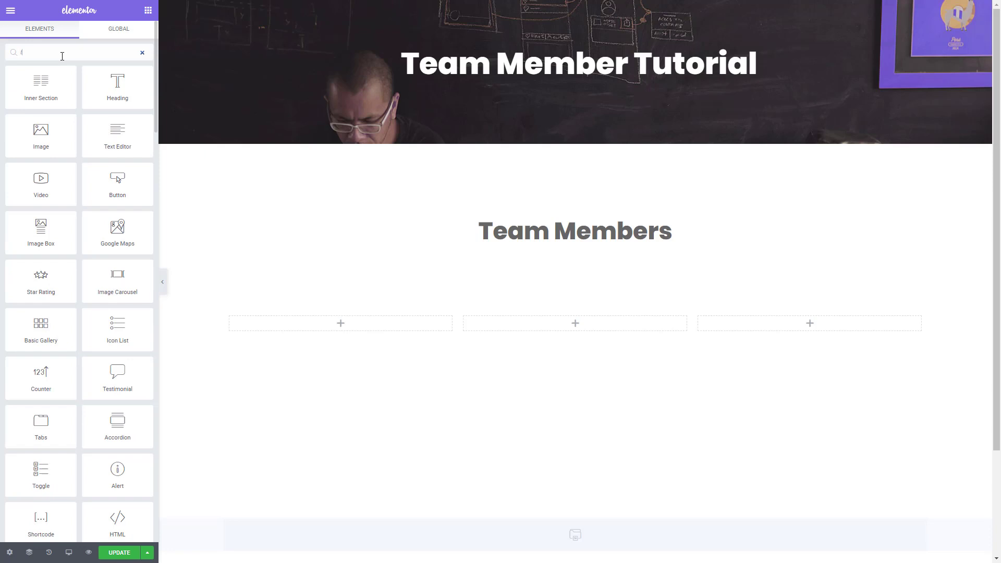
text(eam)
drag(57, 69, 358, 330)
scroll(357, 326, down, 2)
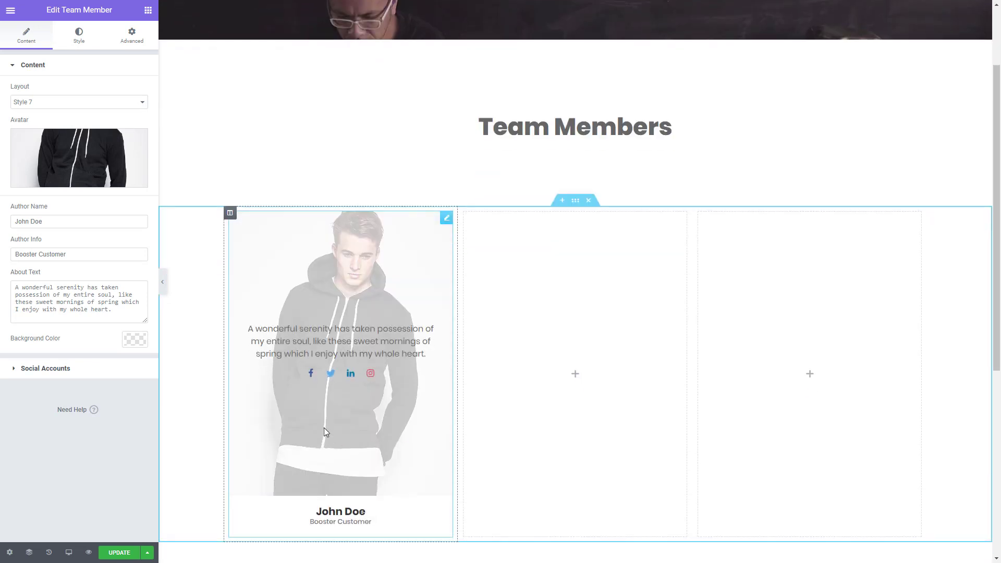
Review the card's Layout (keeping Style 7), Social Accounts, Social Styling and Distances options
scroll(324, 429, down, 1)
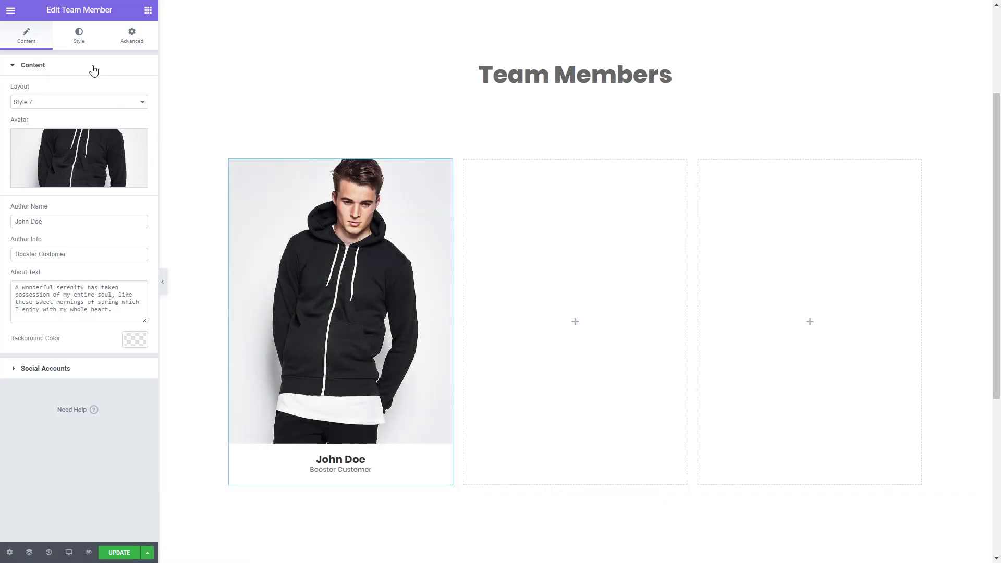
click(85, 103)
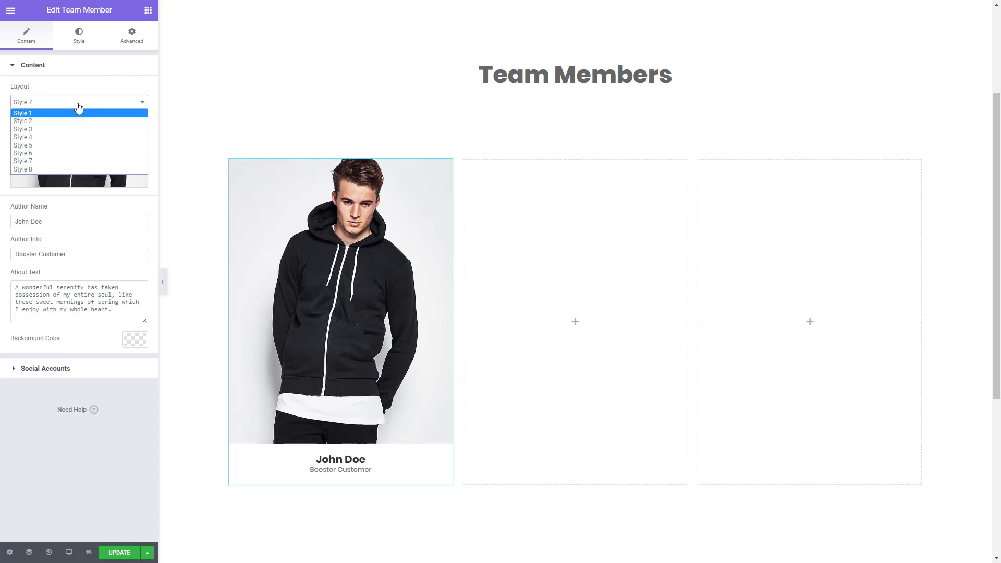
click(78, 100)
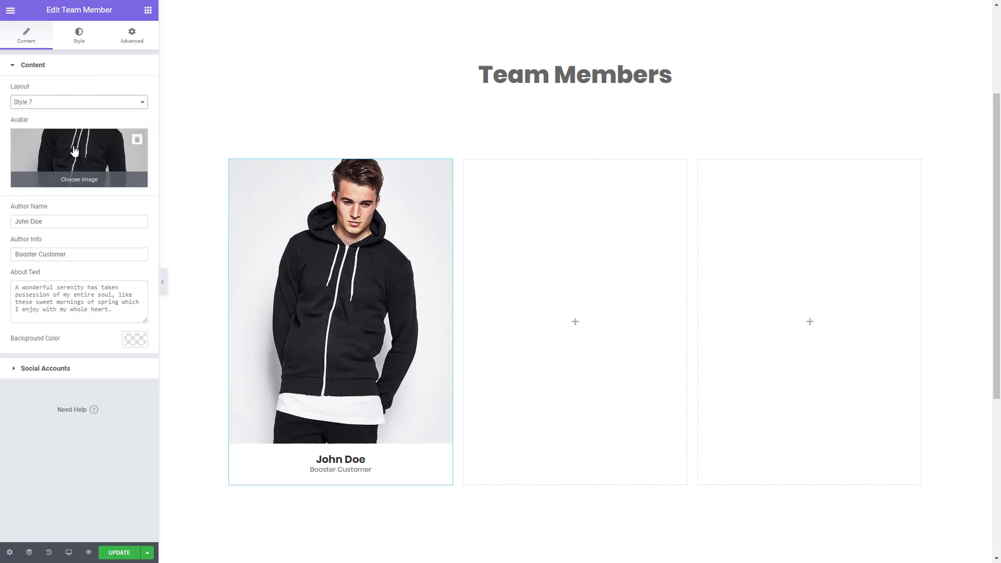
click(60, 370)
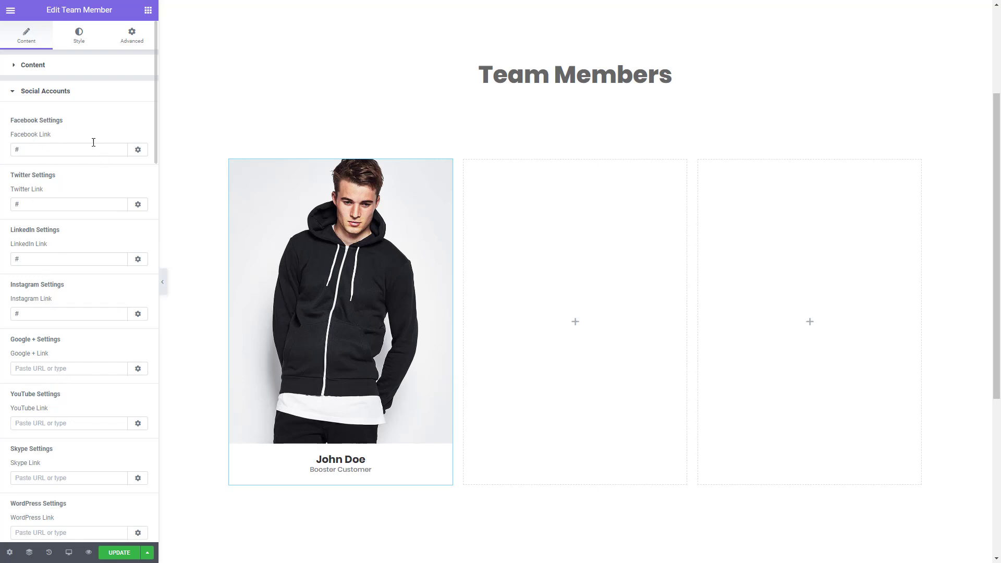
click(70, 37)
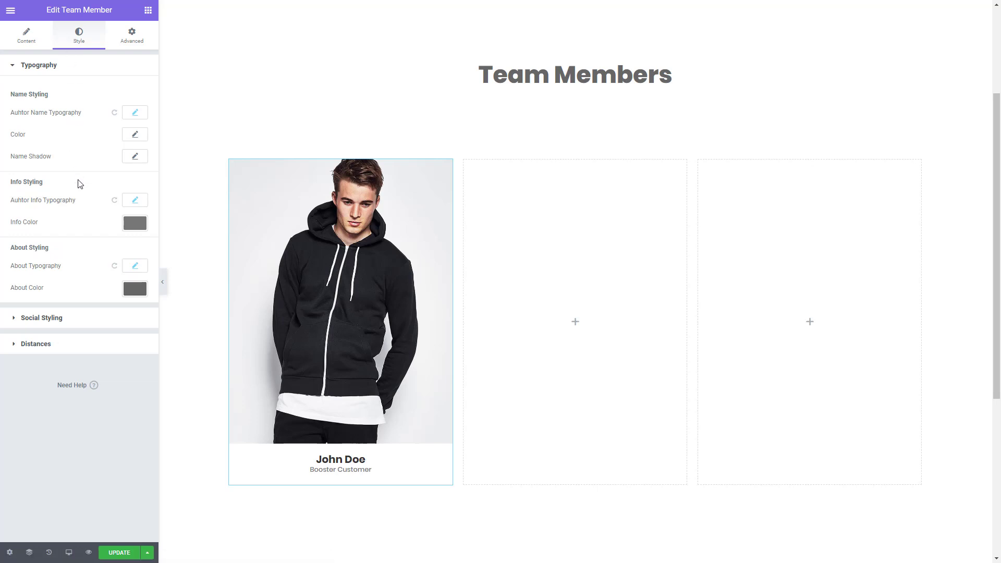
click(59, 321)
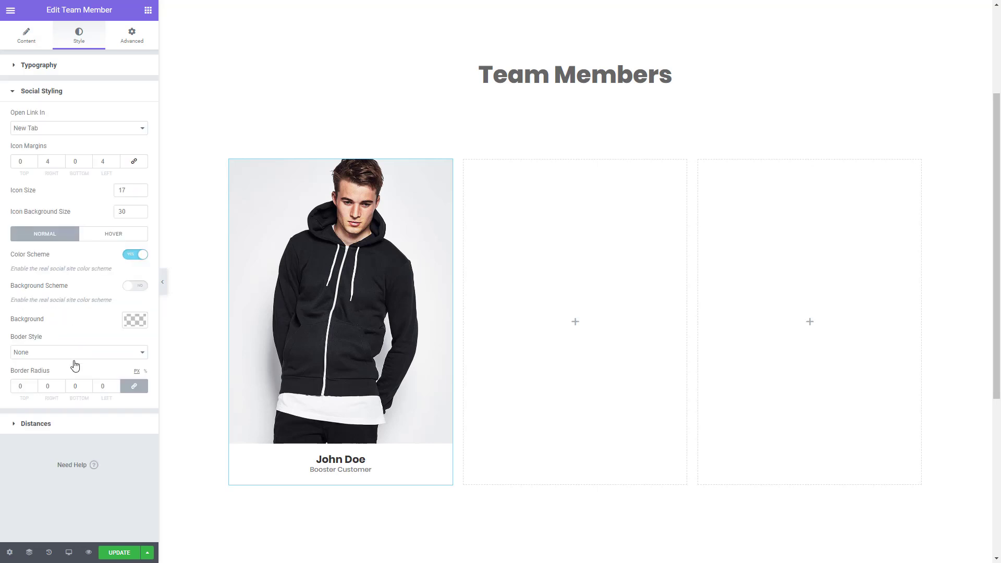
click(42, 425)
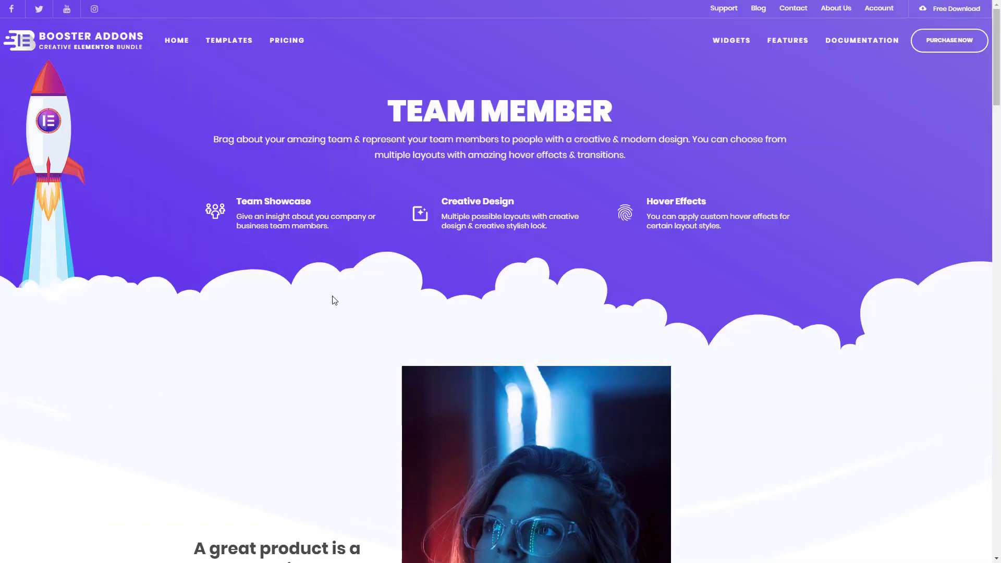
Scroll through the Booster Addons Team Member demo page, previewing its purple hover overlays
scroll(334, 301, down, 6)
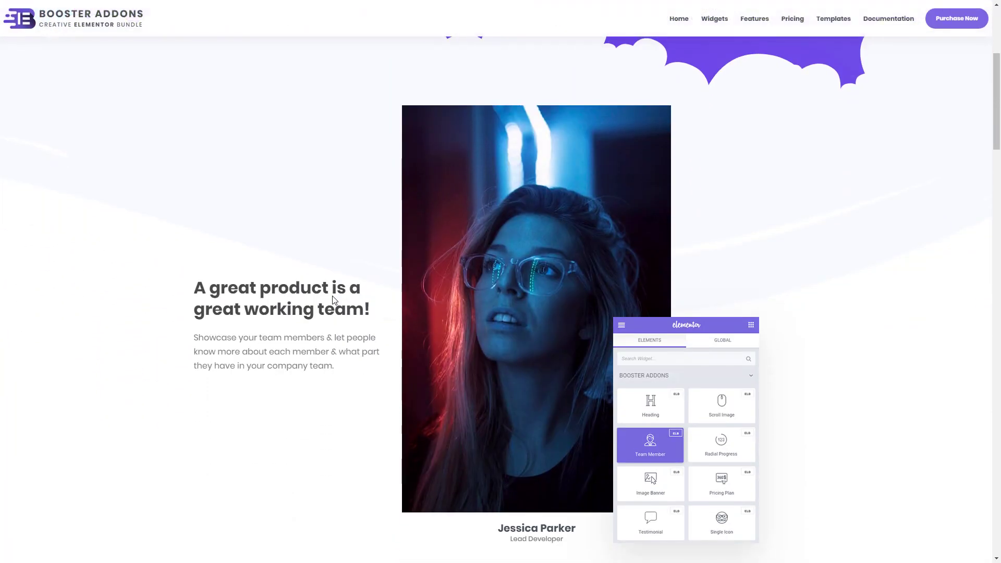
scroll(333, 296, down, 1)
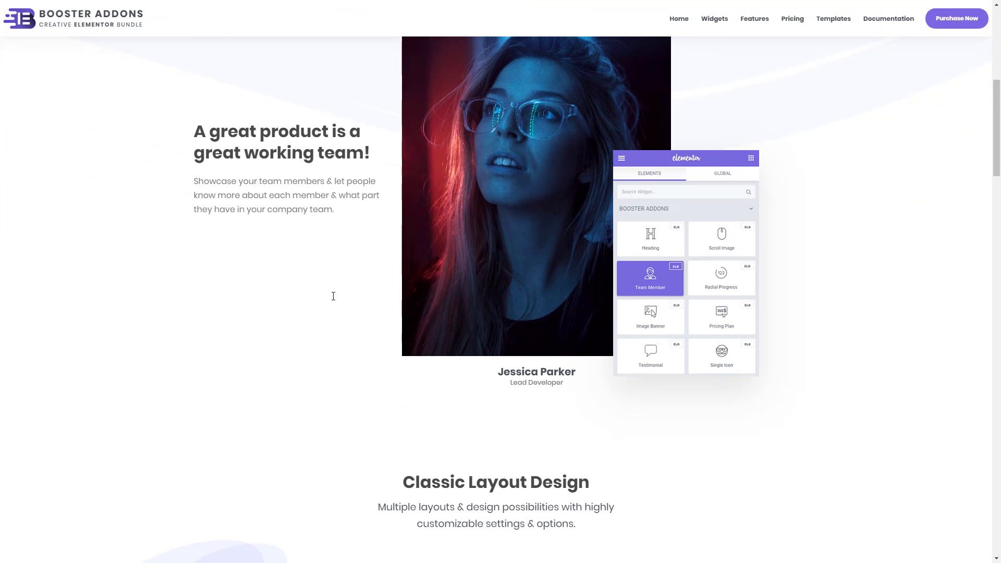
mouse_move(467, 288)
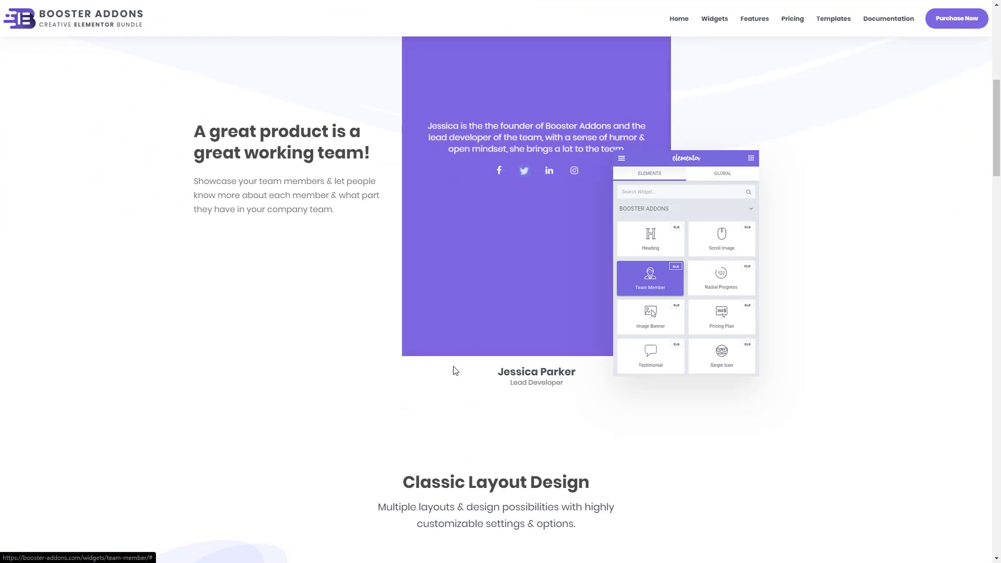
scroll(455, 370, down, 18)
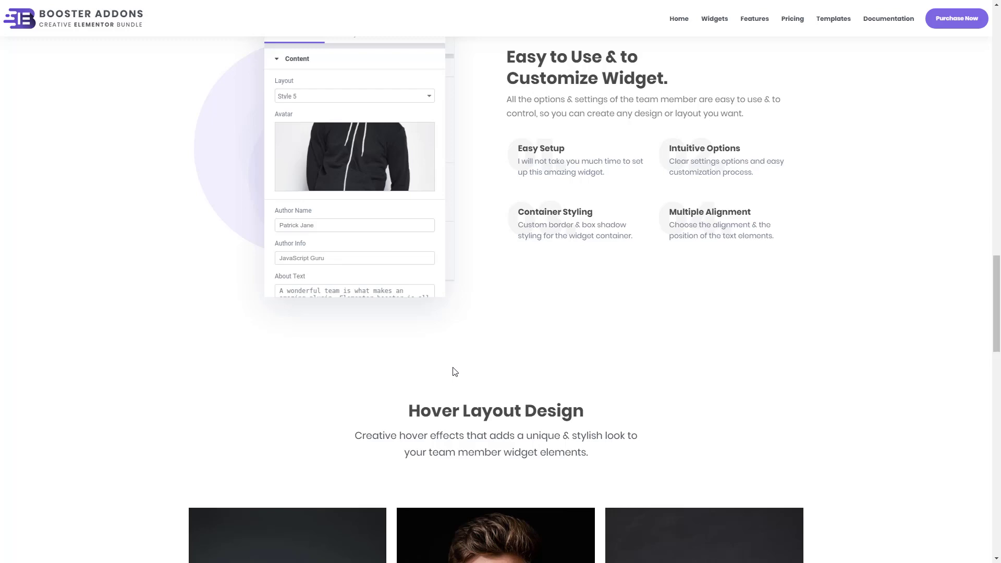
scroll(455, 371, down, 5)
mouse_move(646, 390)
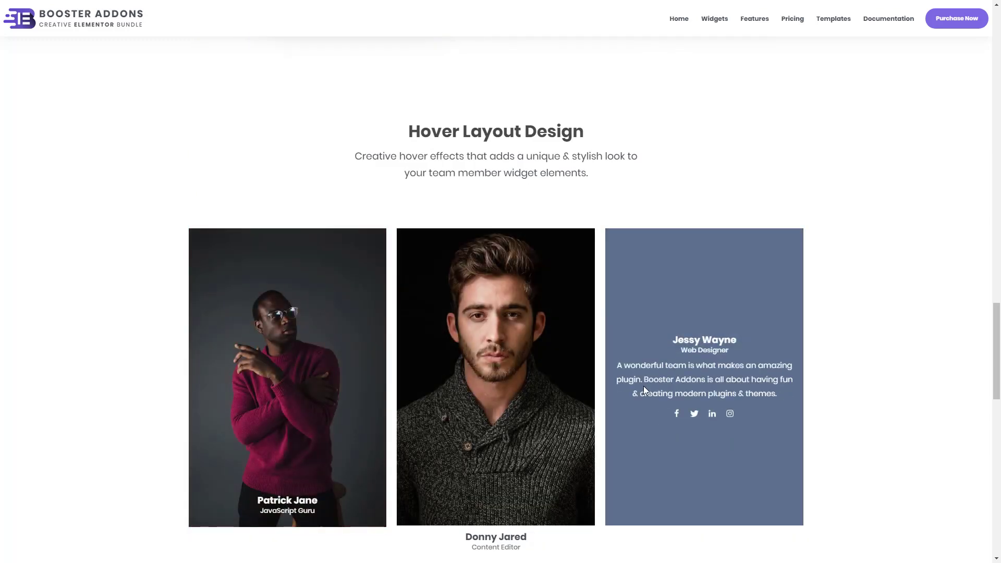
scroll(525, 368, up, 10)
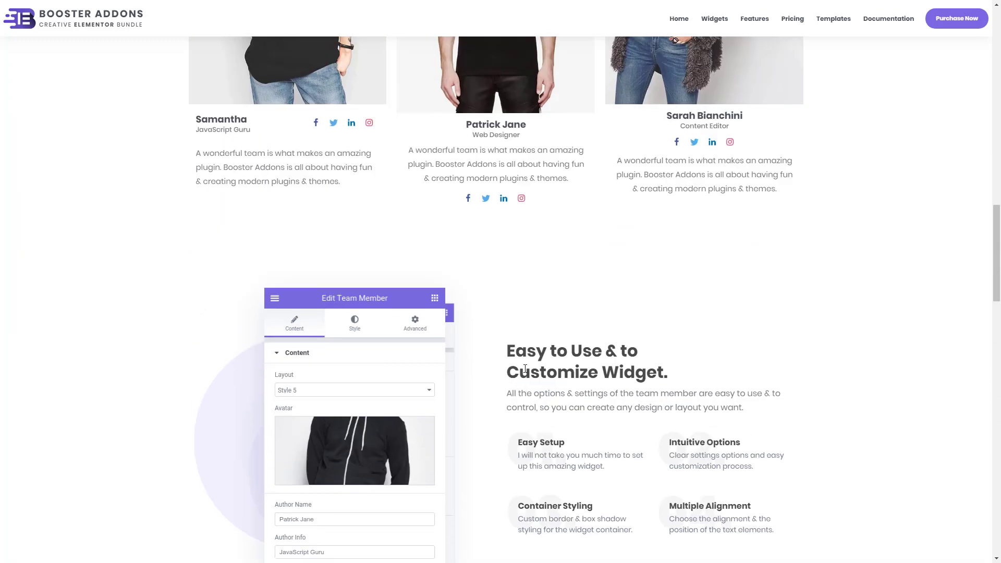
scroll(525, 369, up, 10)
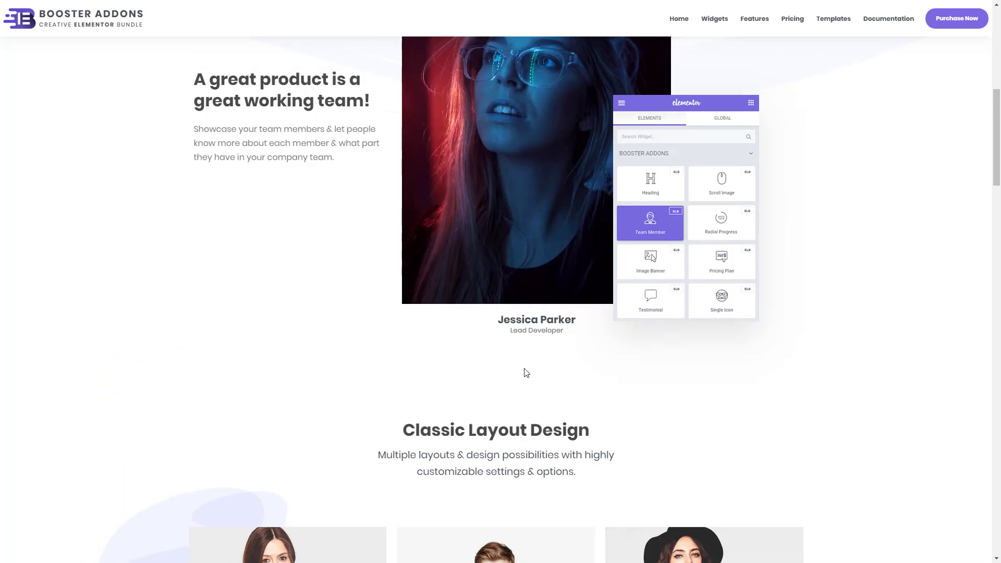
scroll(525, 369, up, 3)
mouse_move(512, 343)
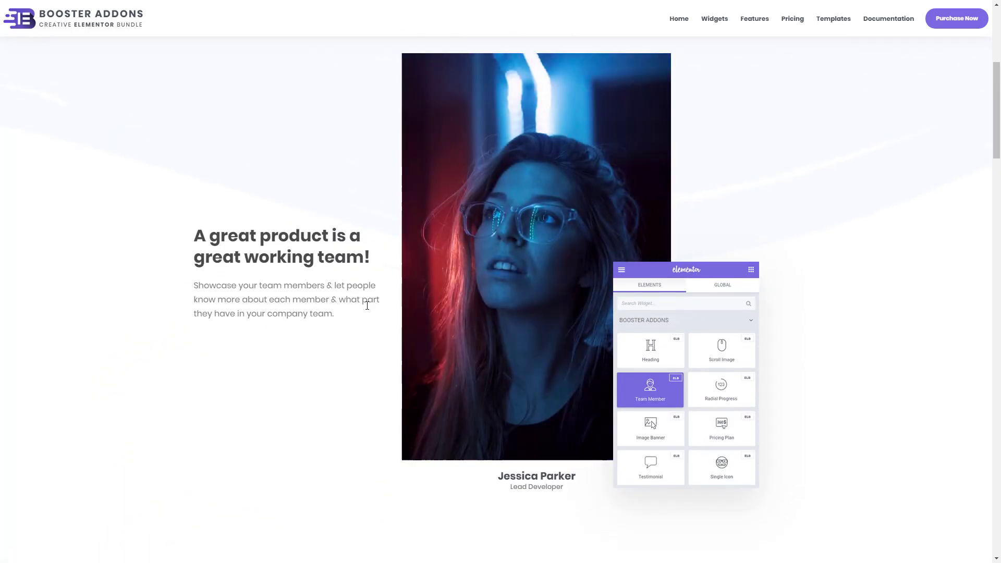
mouse_move(495, 277)
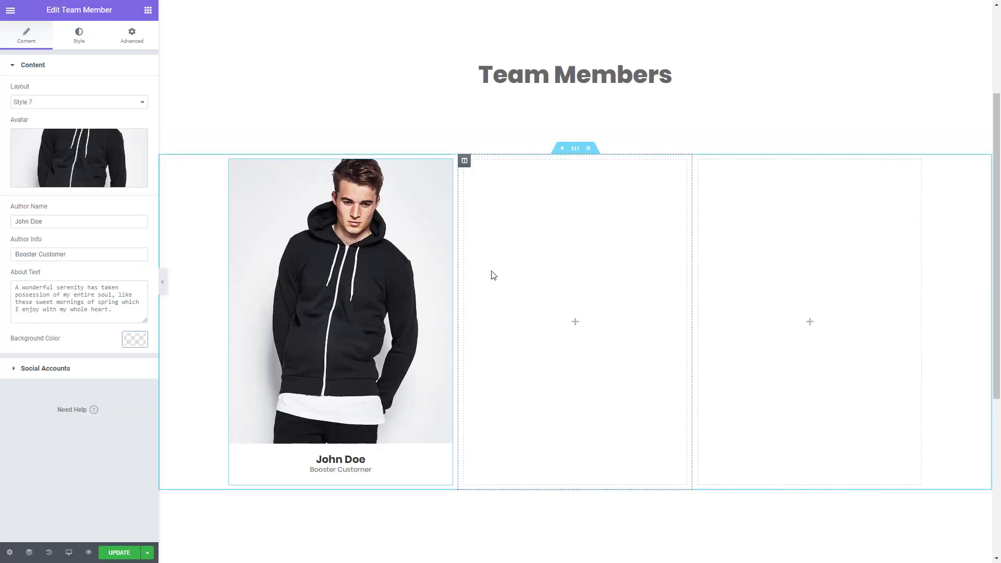
Set the card's avatar to the team-prt-1 photo of the woman in neon-lit glasses
click(72, 144)
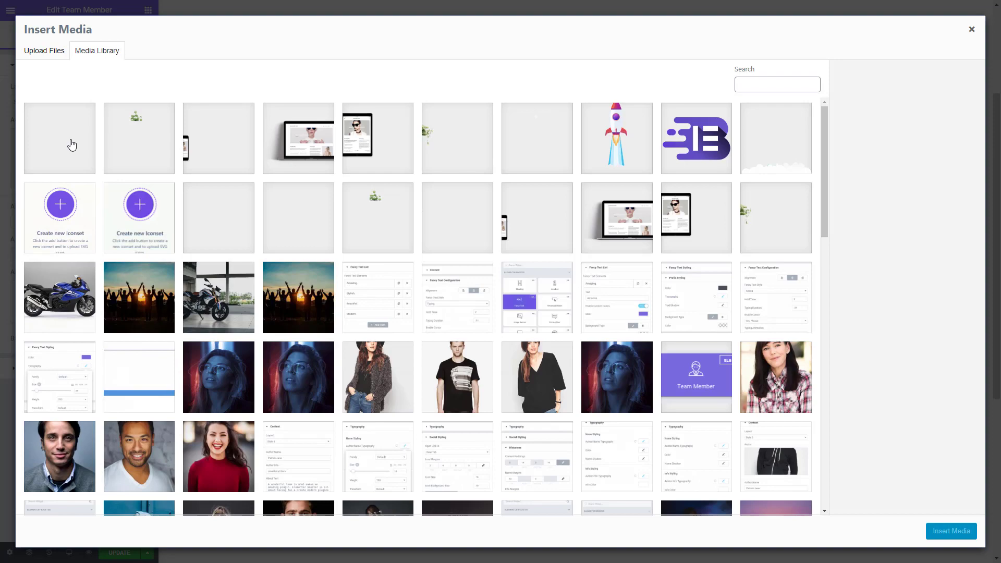
click(295, 370)
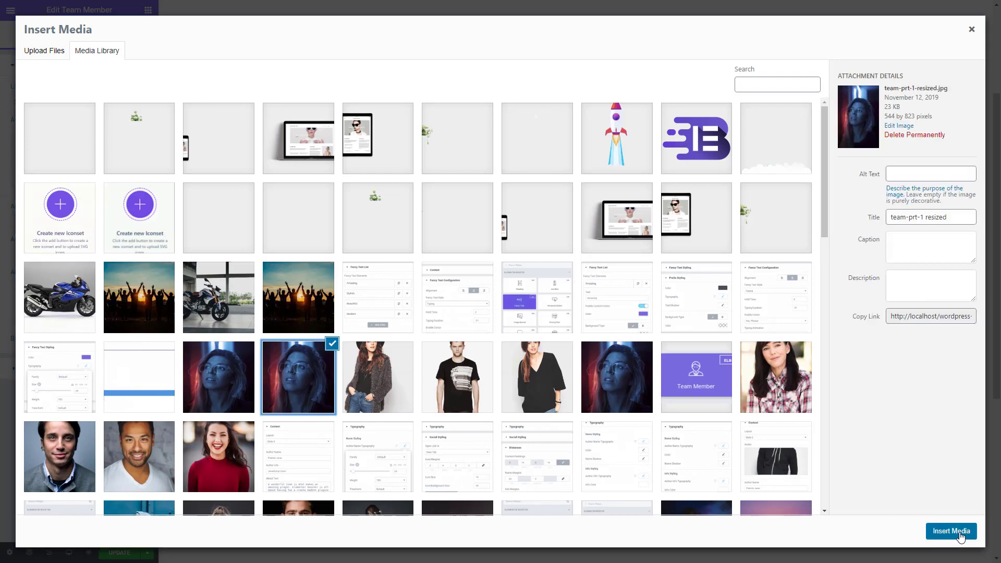
click(958, 534)
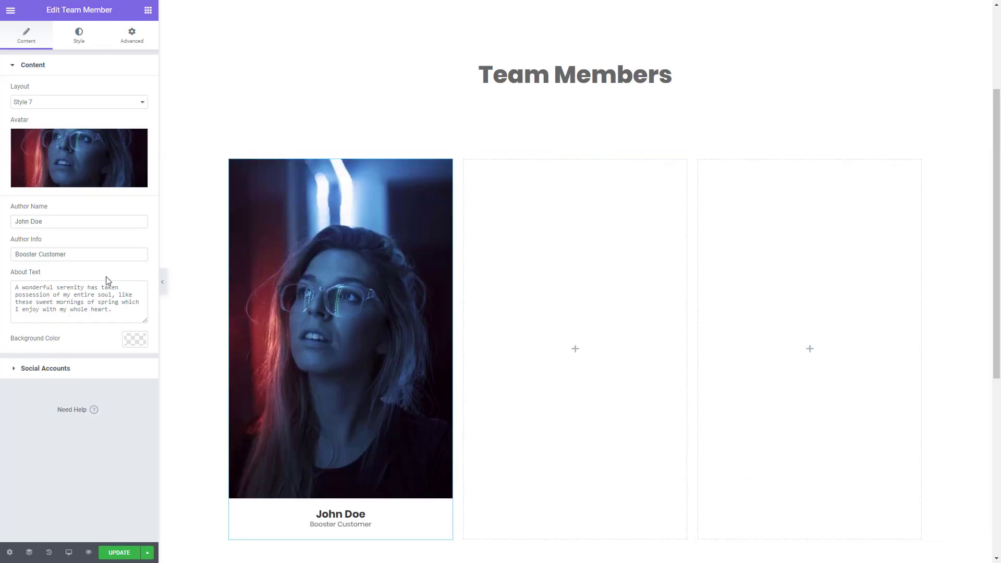
Clear the '#' from the Facebook link, and leave the YouTube link empty after trying 'youtube'
click(66, 370)
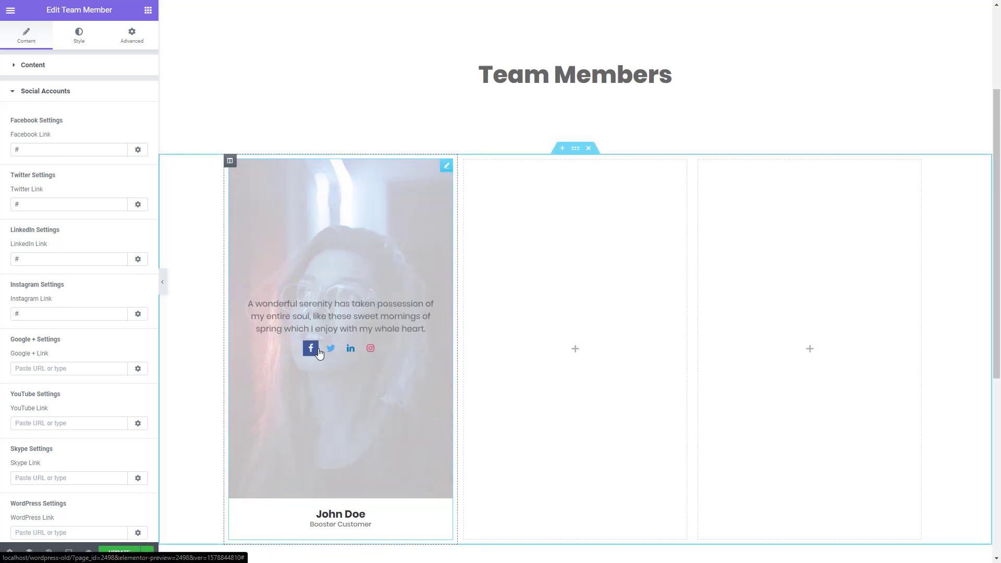
click(34, 151)
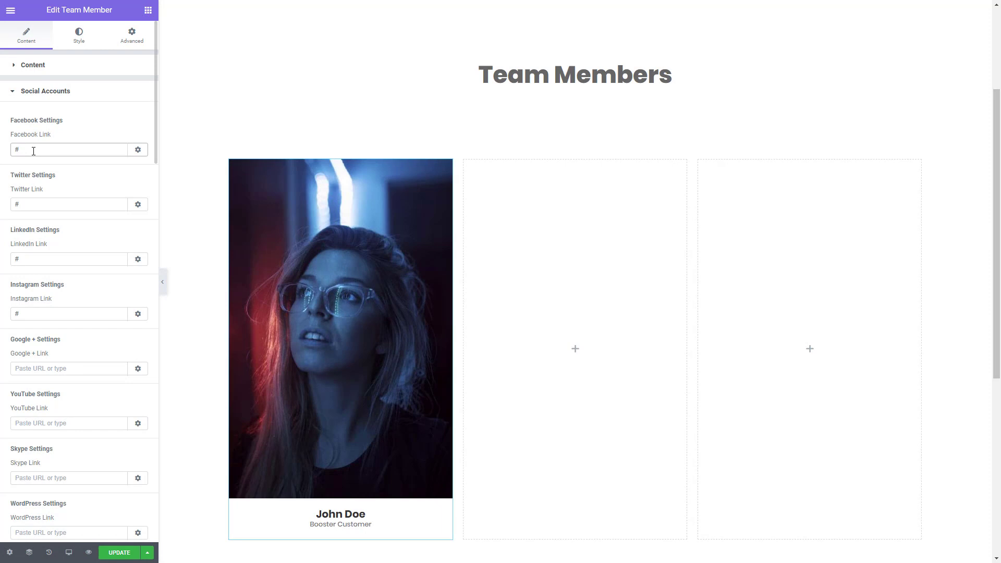
key(BackSpace)
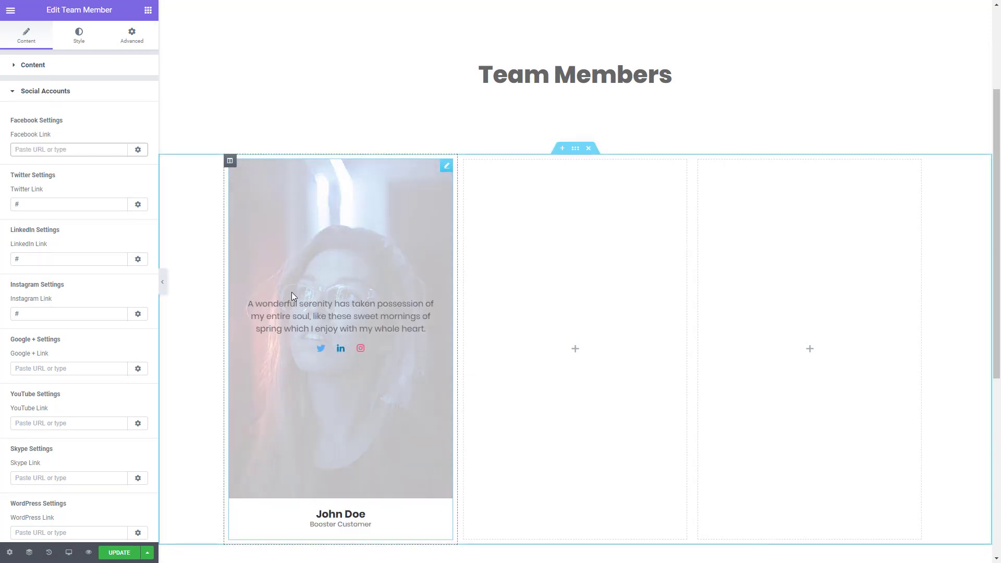
click(81, 423)
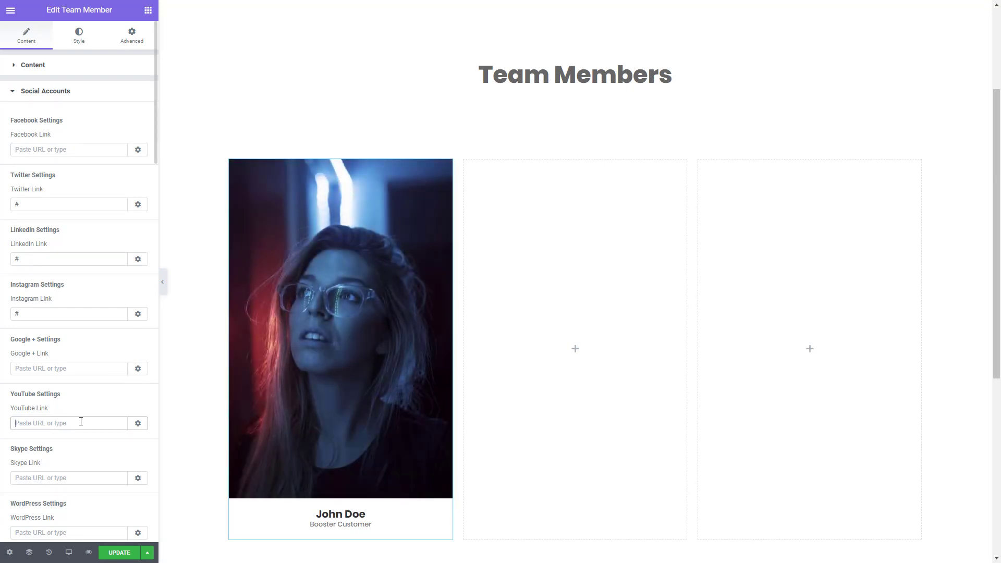
text(youtube)
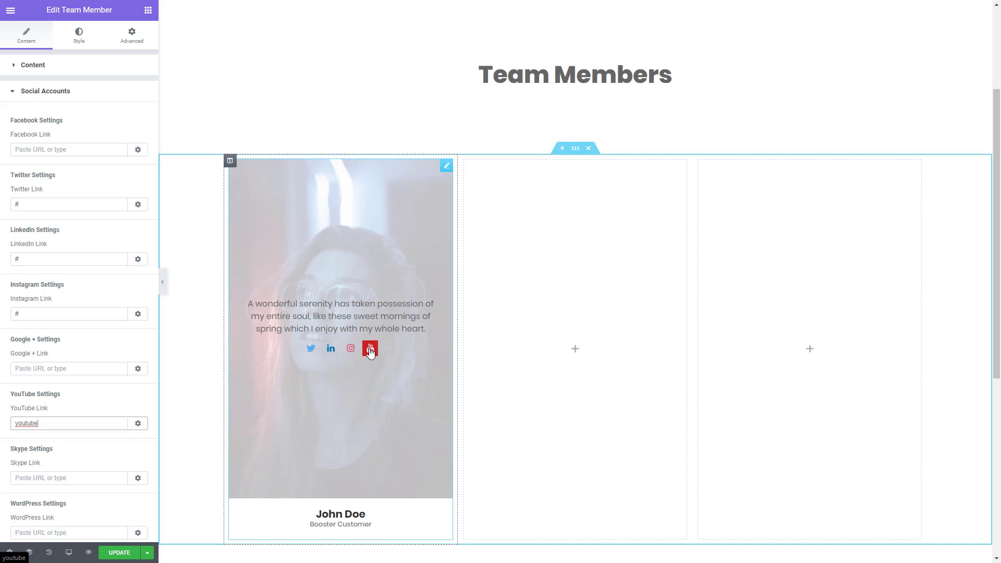
key(BackSpace)
key(BackSpace)
key(BackSpace)
key(BackSpace)
key(BackSpace)
key(BackSpace)
key(BackSpace)
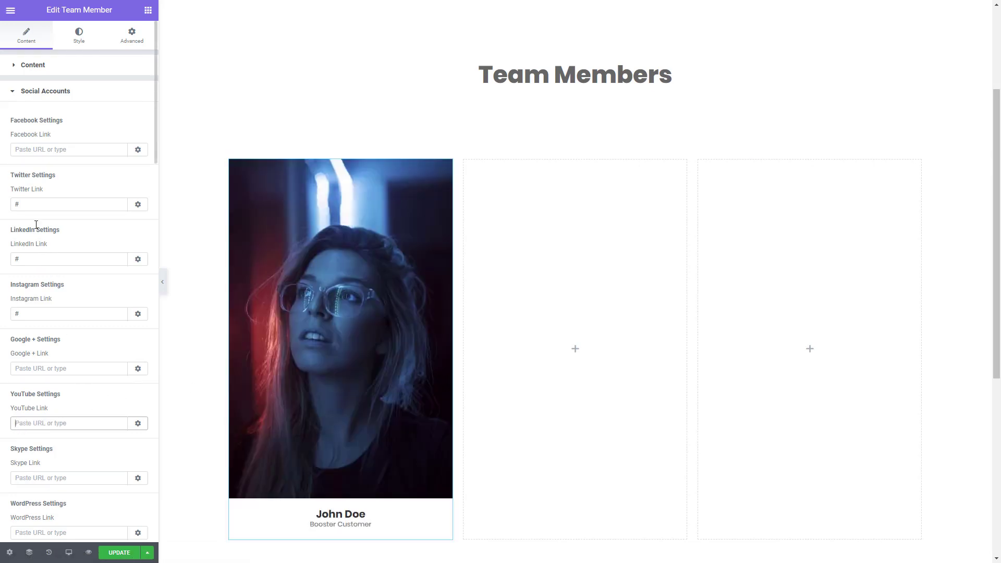
Restore the Facebook link to '#' and set the card background colour to #7d66e2
click(73, 150)
text(#)
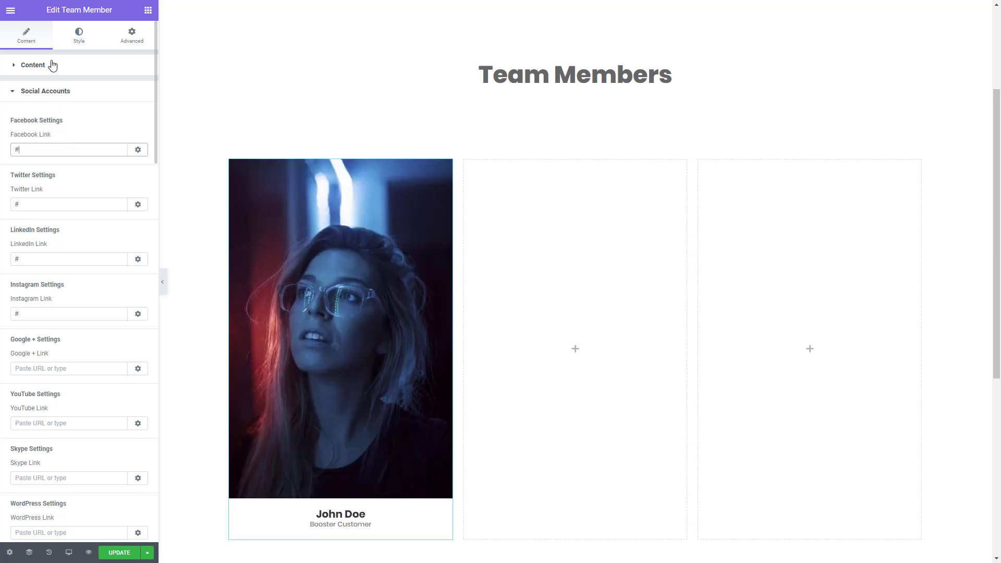
click(52, 66)
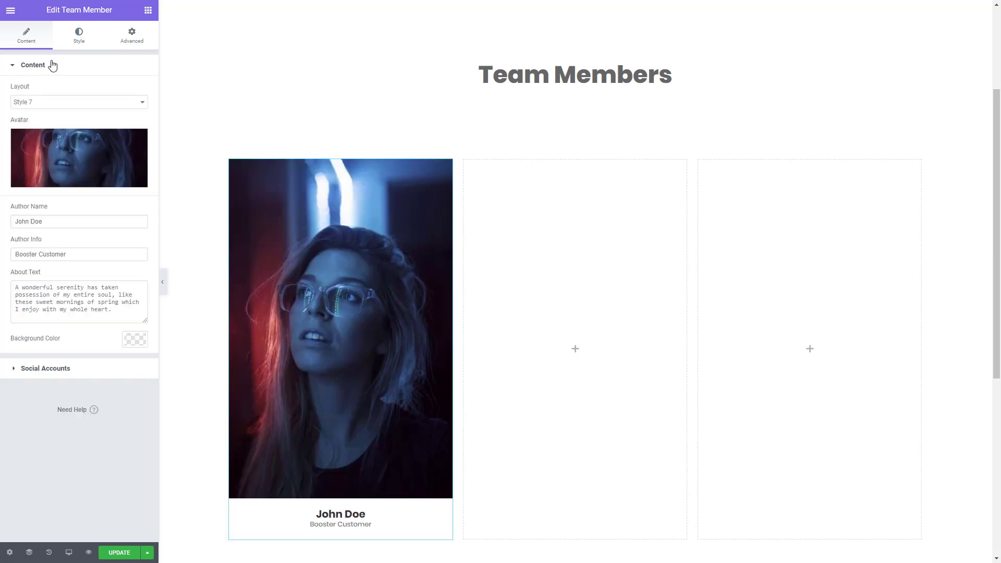
click(135, 340)
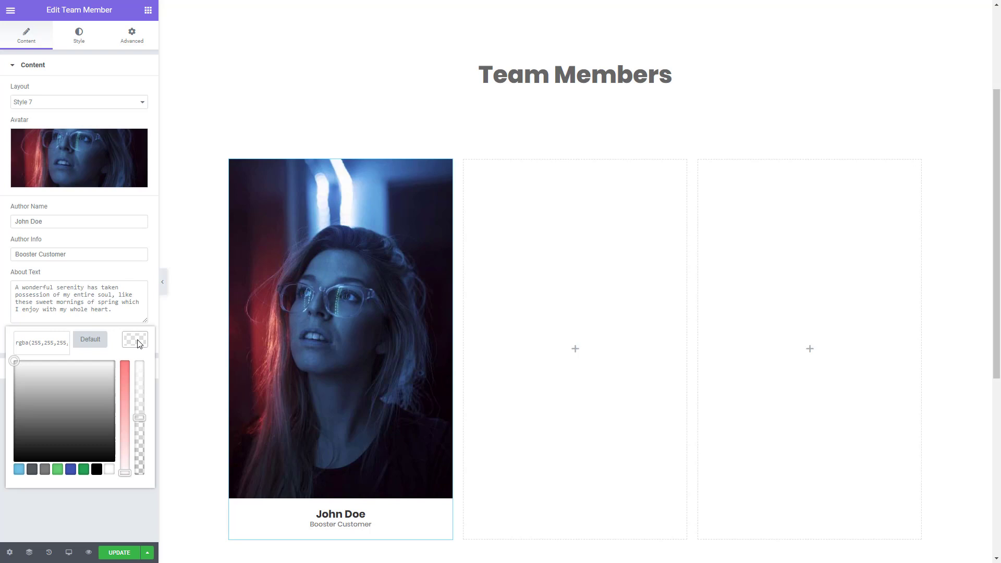
click(49, 345)
triple_click(49, 344)
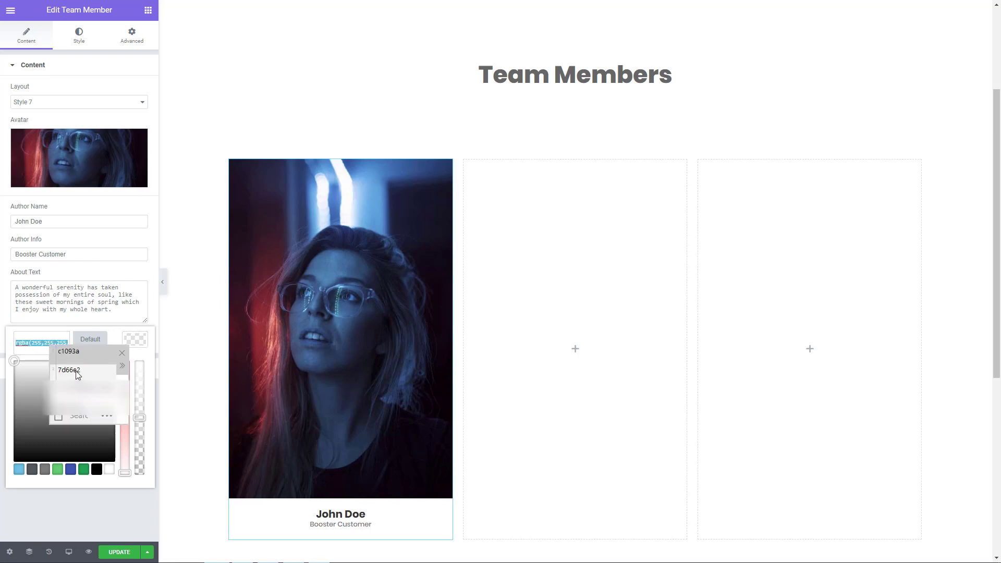
click(76, 371)
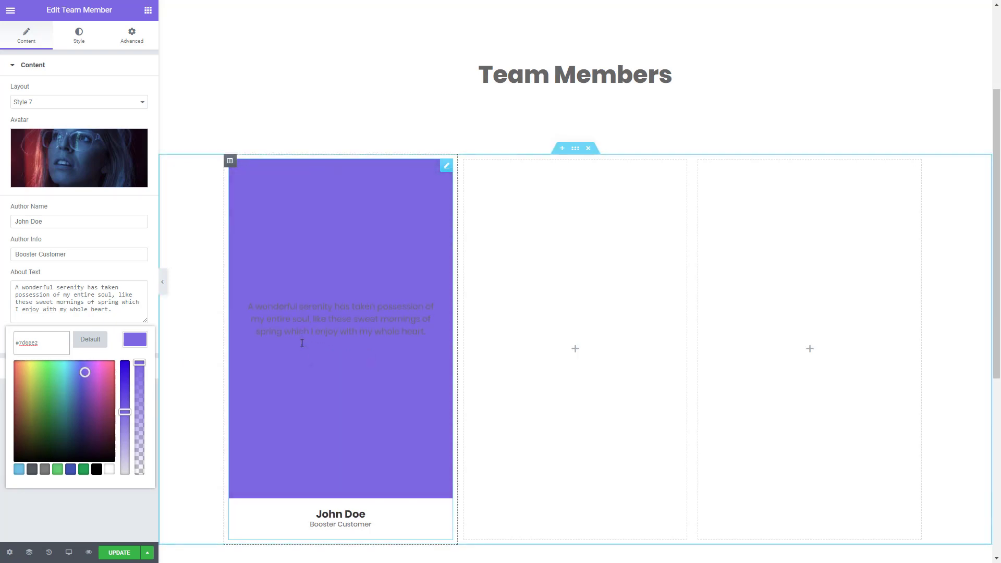
Set the About text colour to the white preset swatch
click(80, 41)
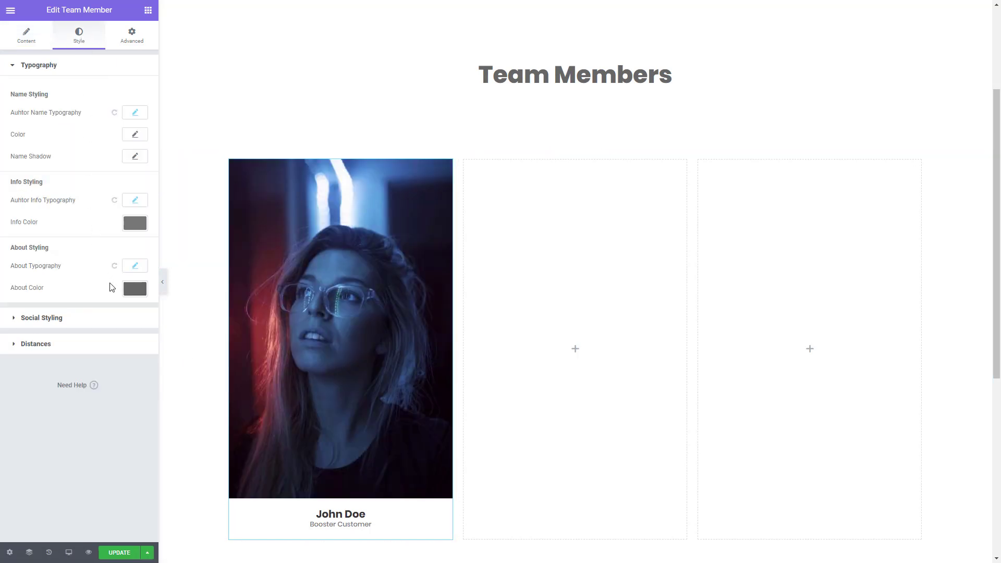
click(134, 290)
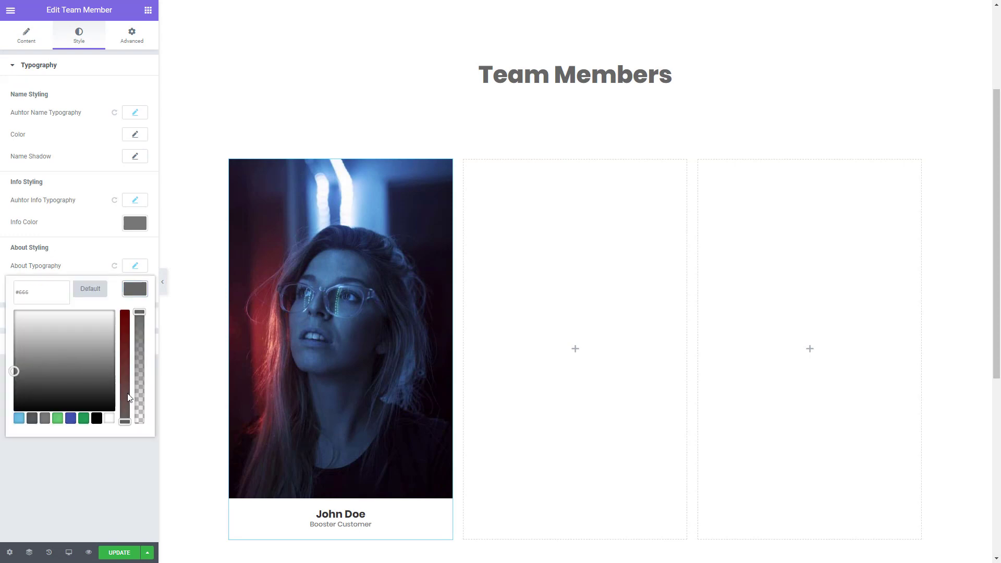
click(110, 418)
click(139, 290)
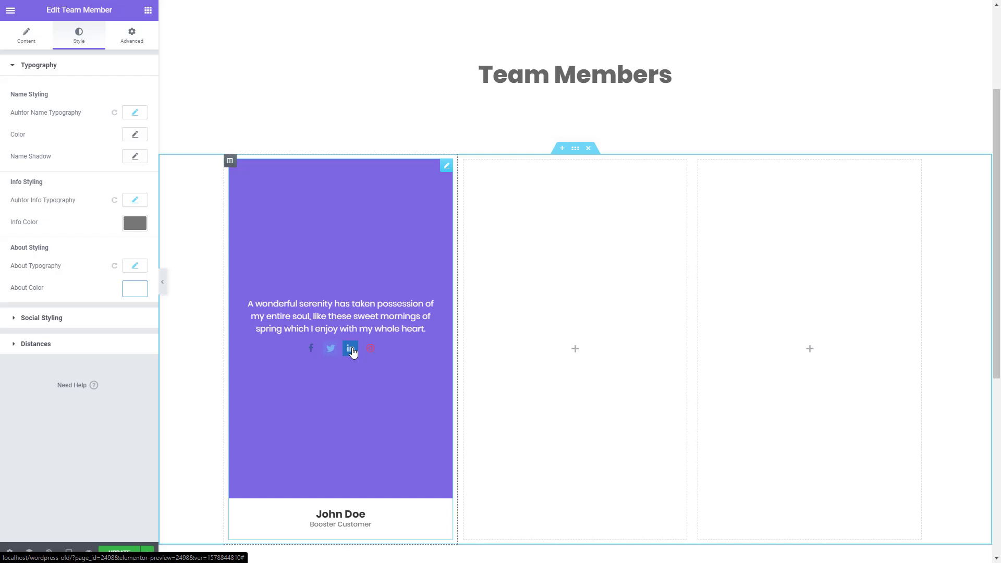
Turn off the social icons' Color Scheme and set their icon colour to white
click(49, 319)
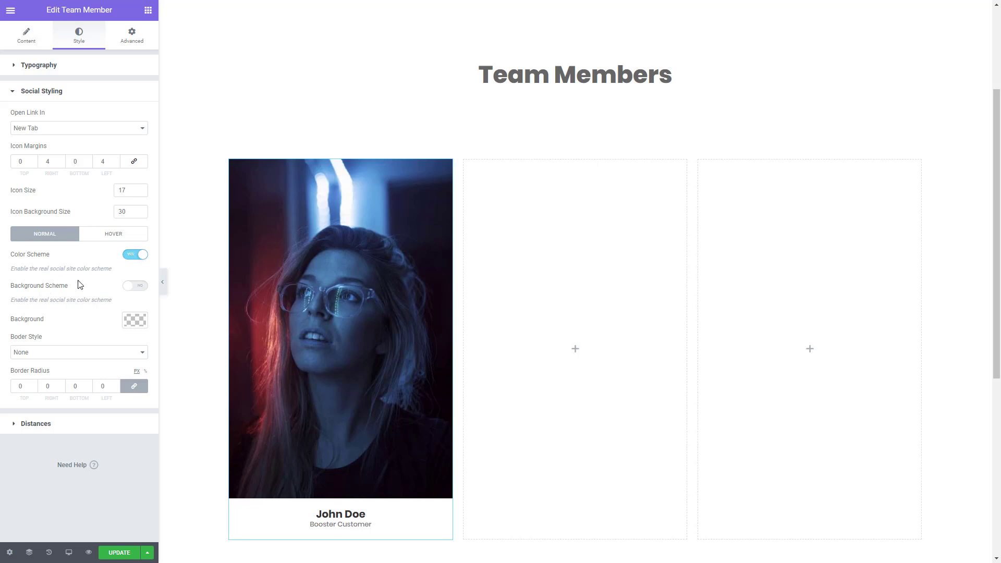
mouse_move(283, 313)
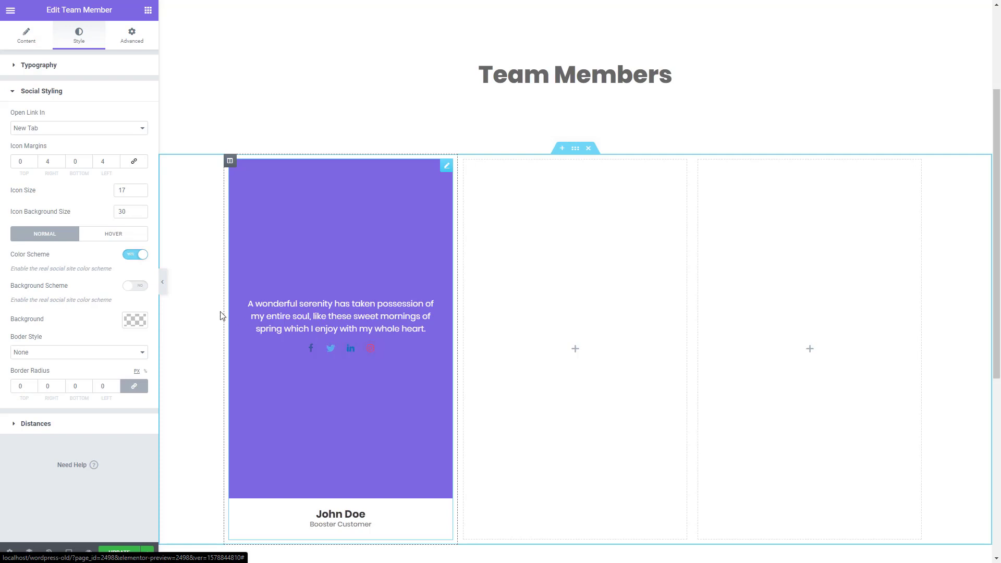
click(131, 258)
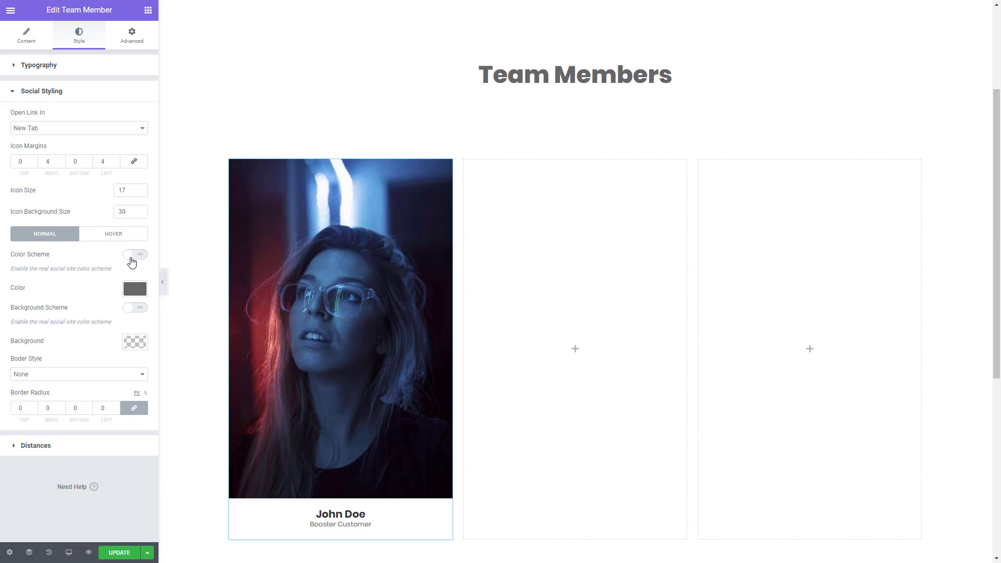
click(133, 289)
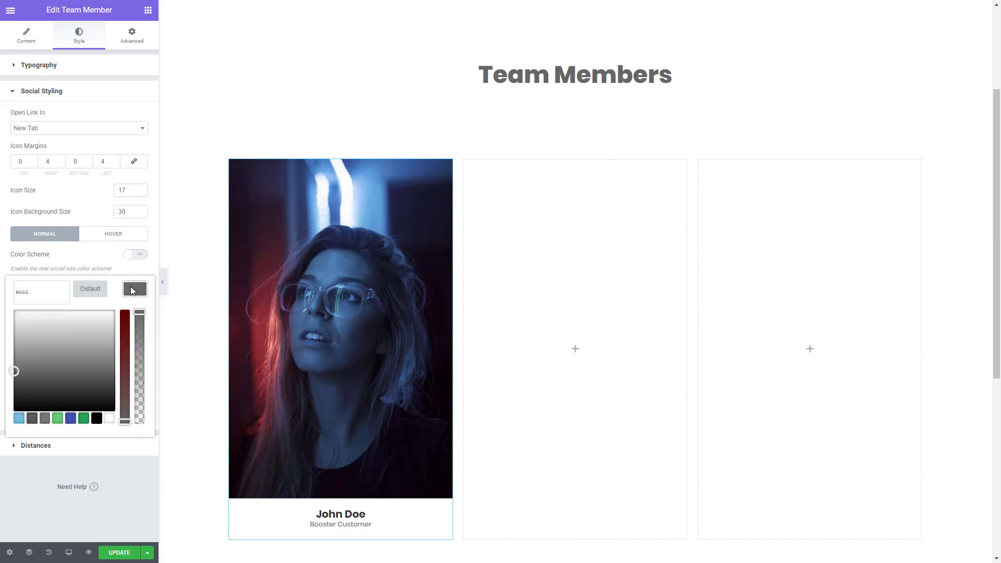
click(109, 418)
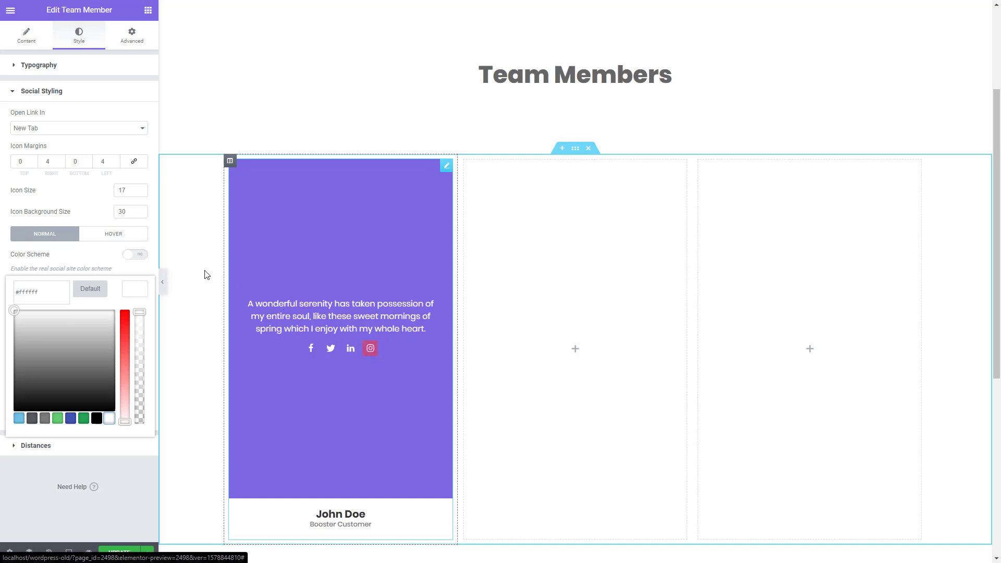
click(110, 240)
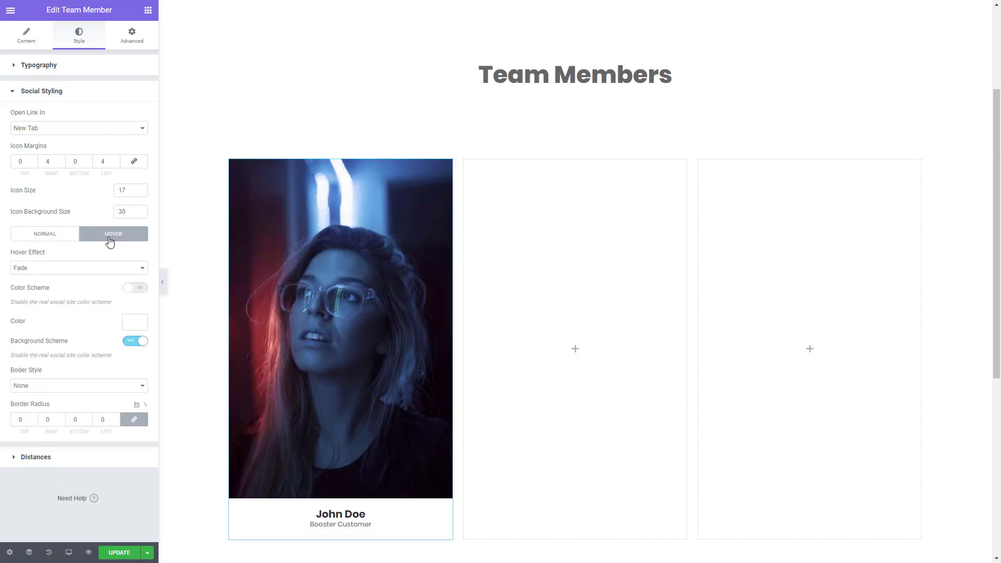
Change the social icons' hover effect from Fade to Tada
click(85, 270)
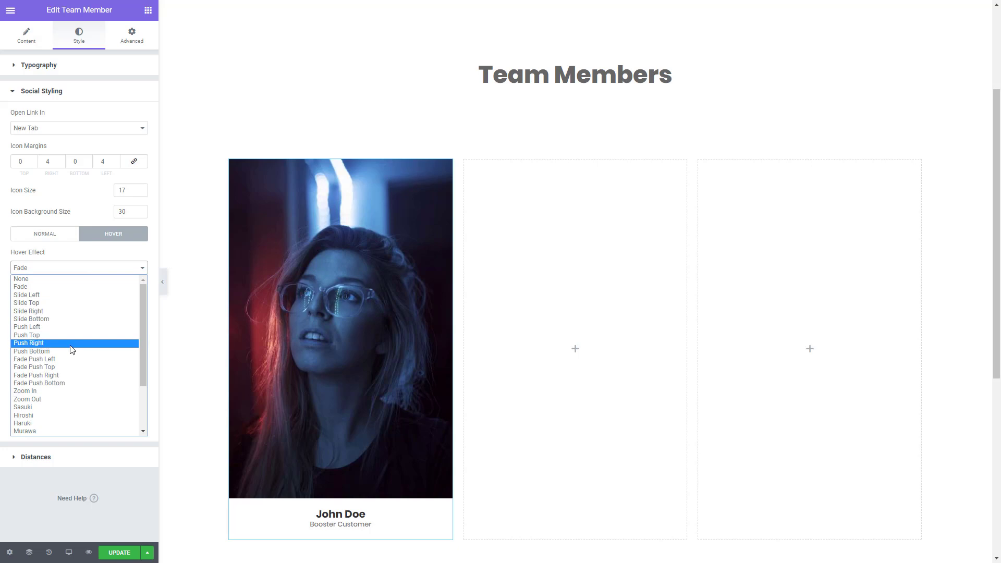
scroll(73, 350, down, 3)
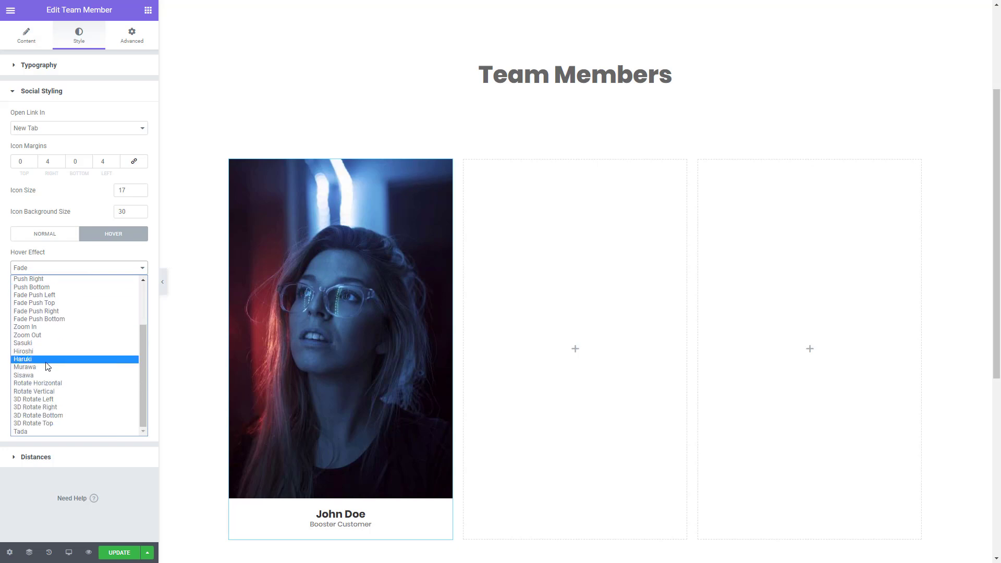
click(29, 430)
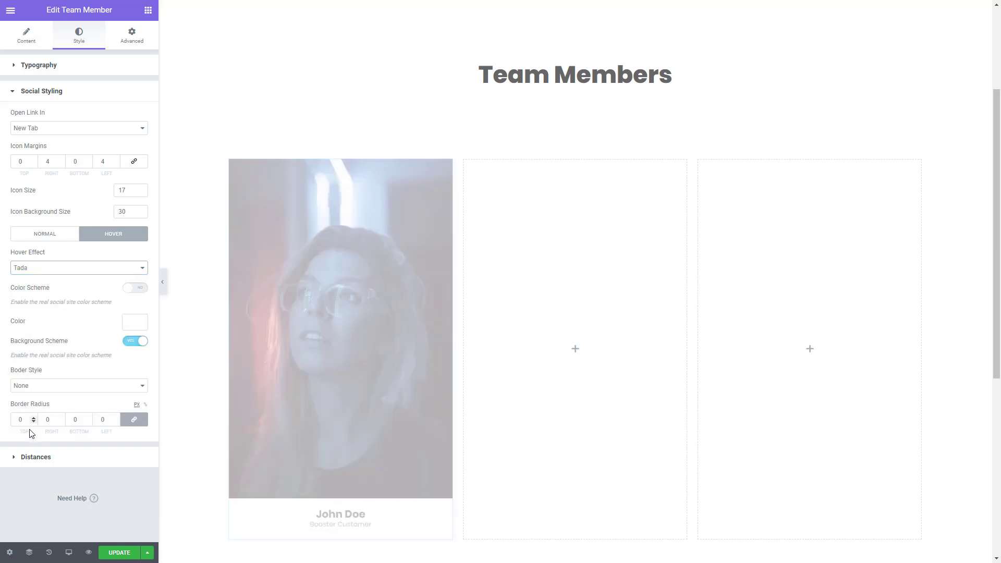
mouse_move(267, 367)
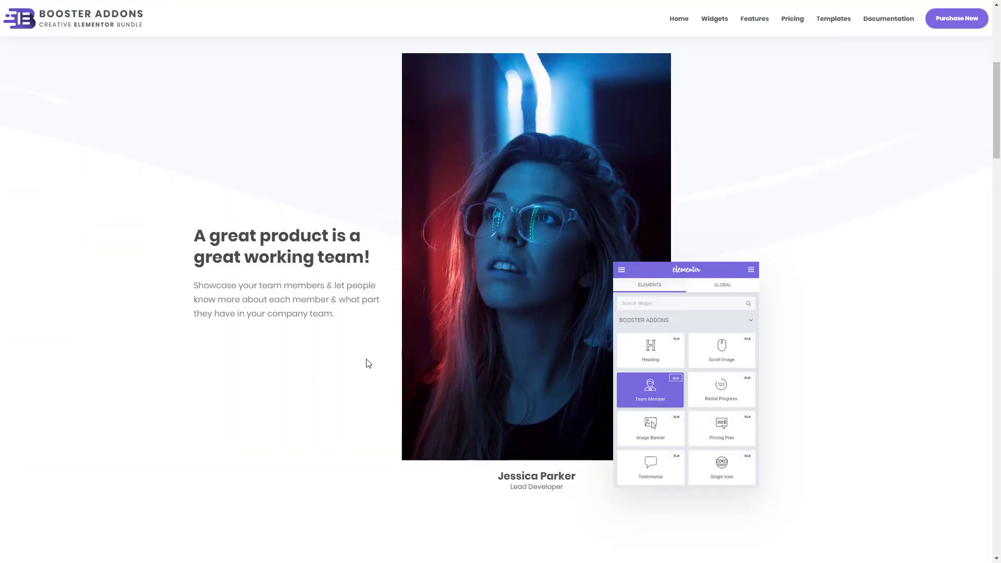
scroll(384, 361, down, 8)
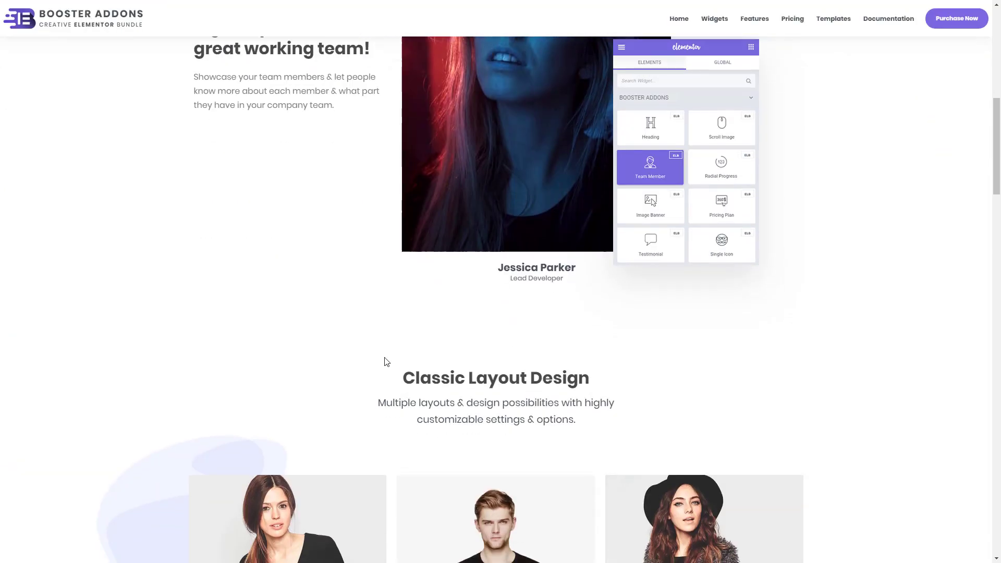
scroll(386, 361, down, 2)
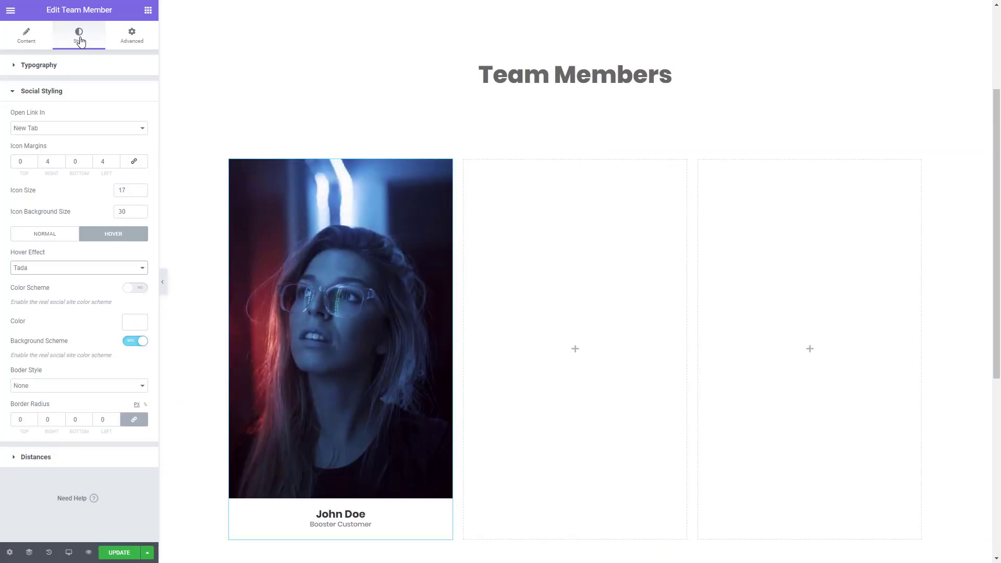
Search the widgets for 'tea' and drag a Team Member widget into the middle column
click(148, 10)
click(77, 58)
text(tea)
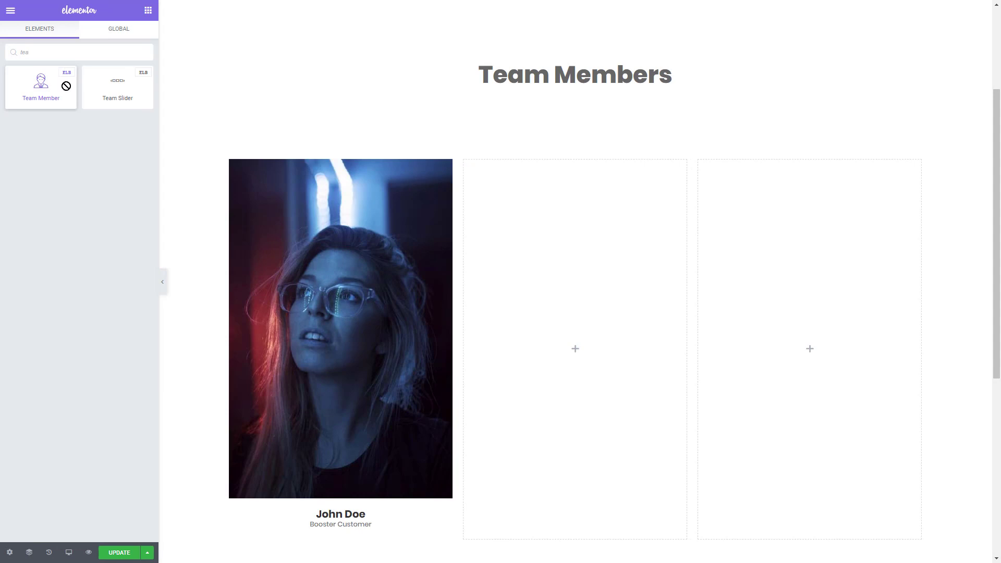
drag(65, 85, 586, 271)
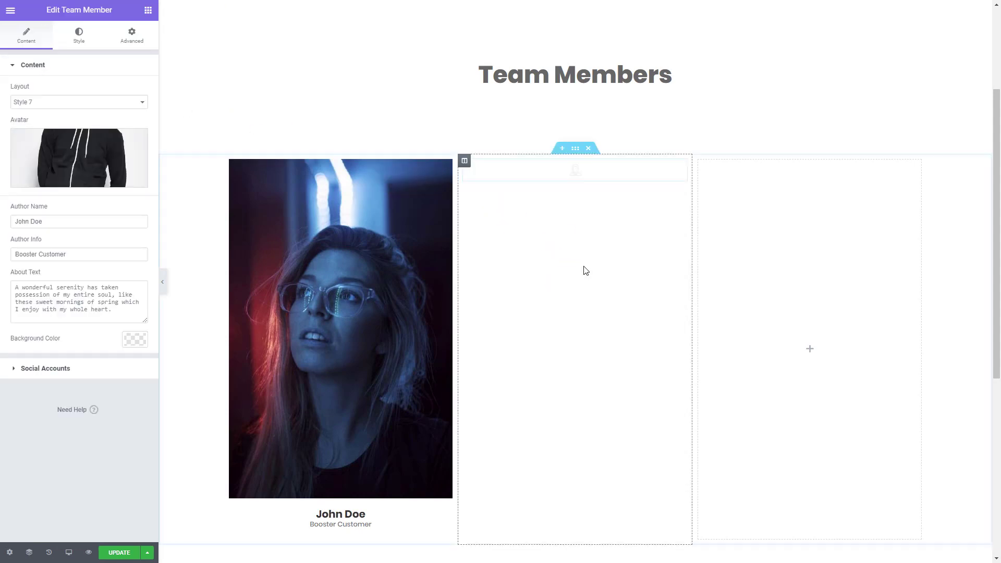
Set the new card's avatar to the imgswp-2-1.jpg photo of the man in a T-shirt
click(47, 151)
click(471, 403)
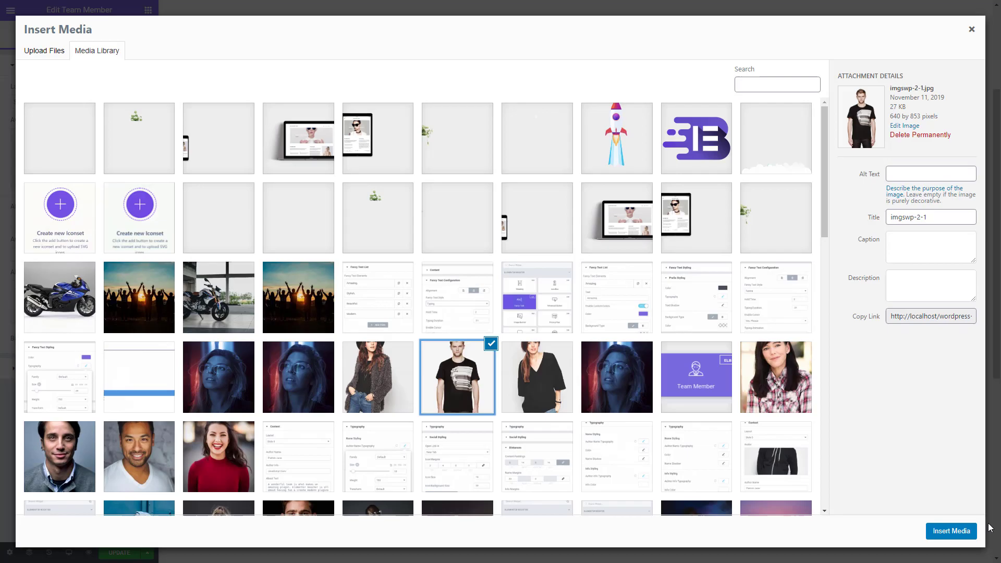
click(959, 532)
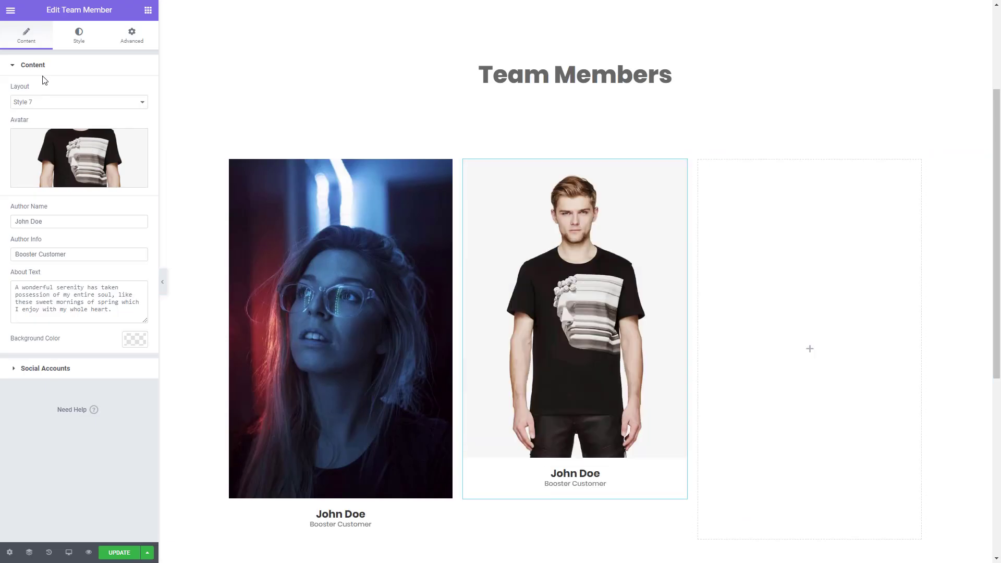
Switch the card to the Style 1 layout with centred text alignment
click(49, 103)
click(42, 113)
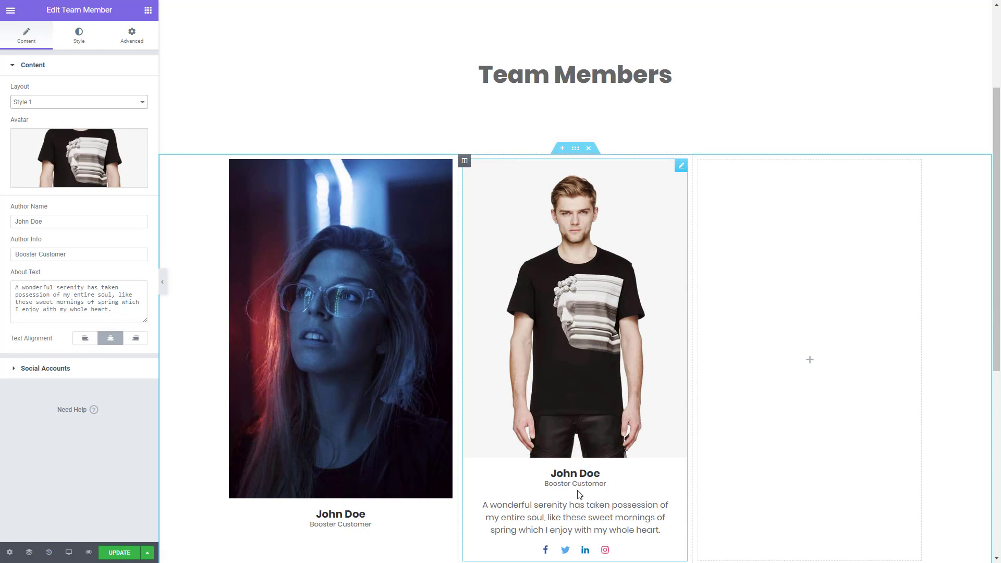
click(83, 339)
click(138, 342)
click(118, 342)
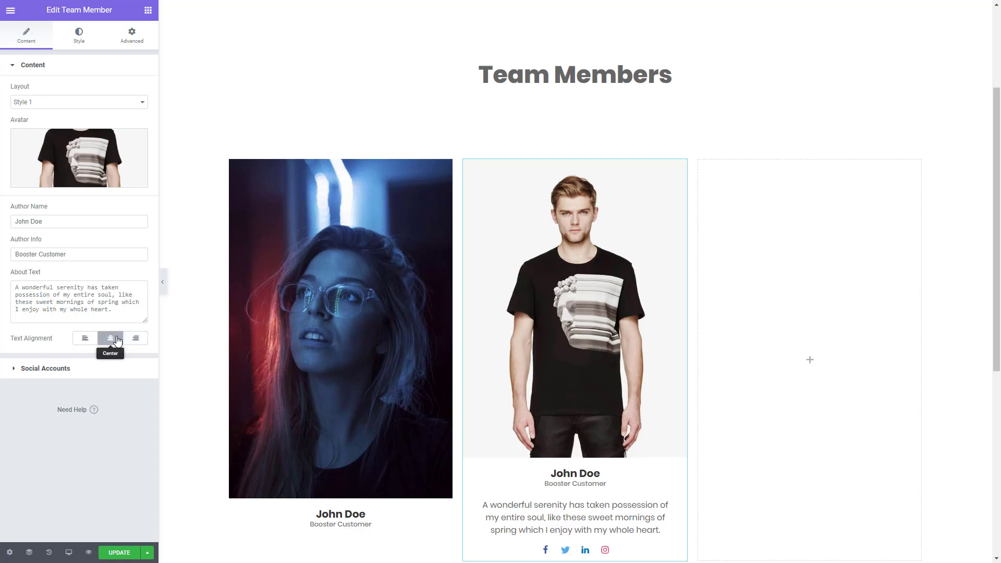
scroll(351, 339, down, 1)
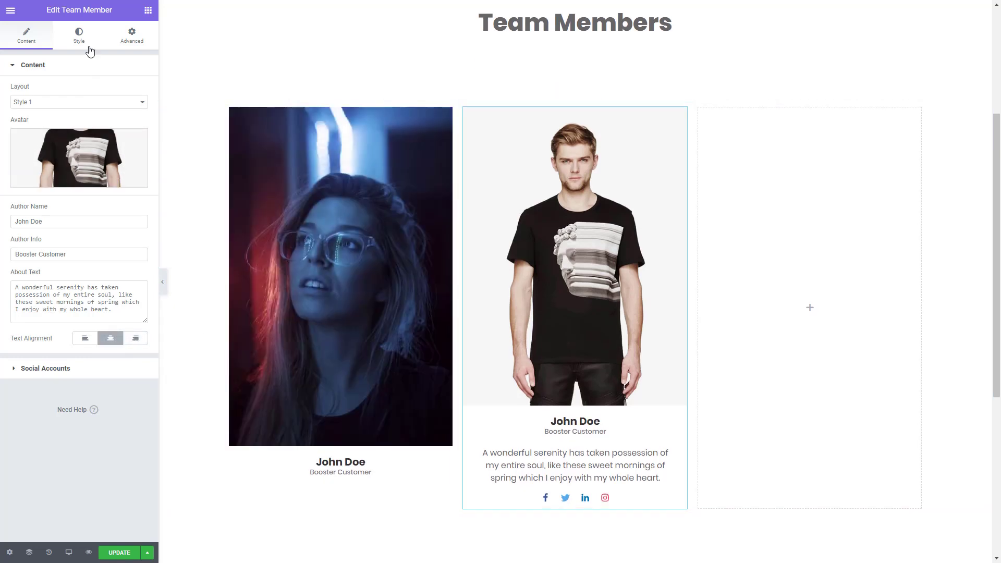
Change the middle card's social icon hover effect from Fade to Murawa
click(80, 38)
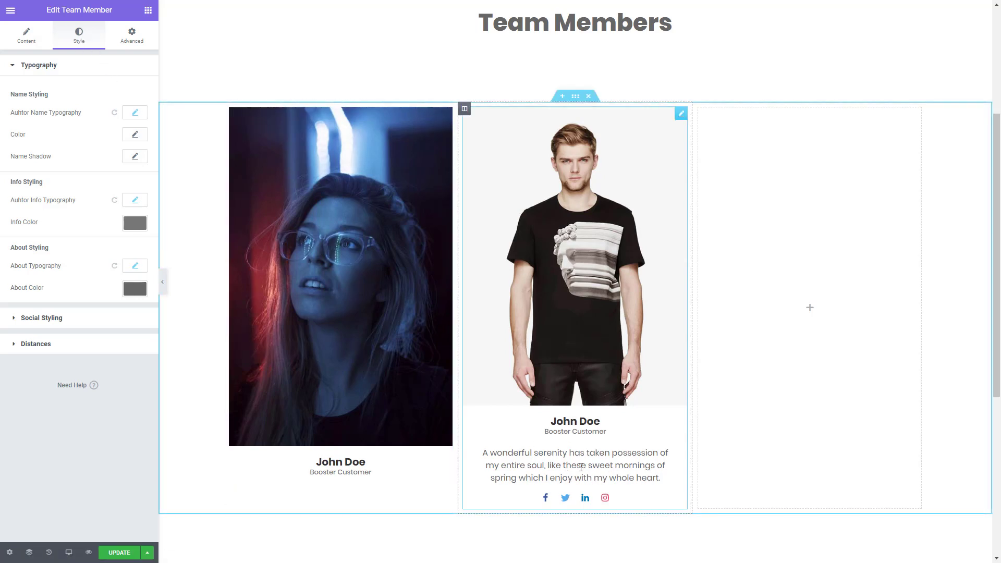
click(49, 323)
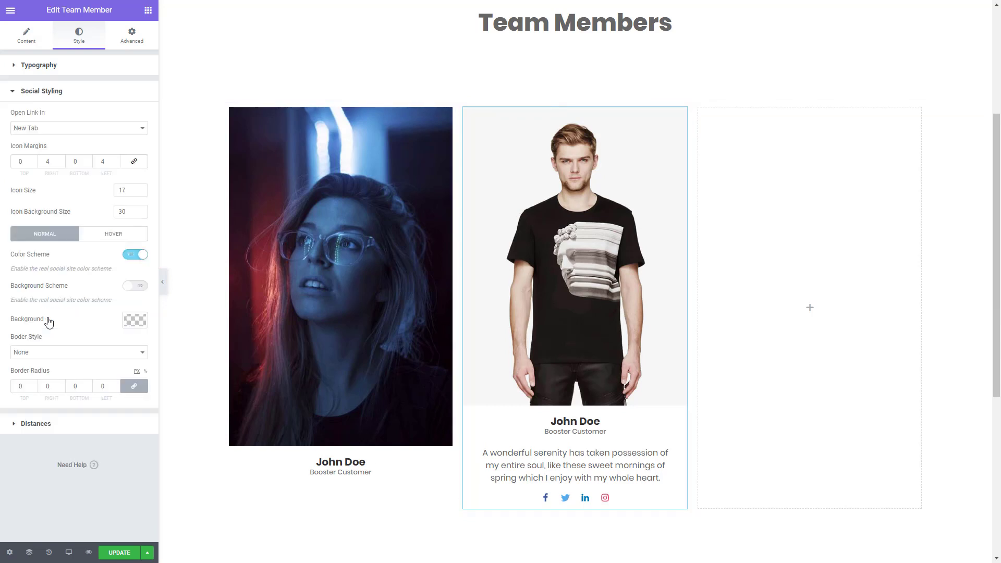
click(104, 239)
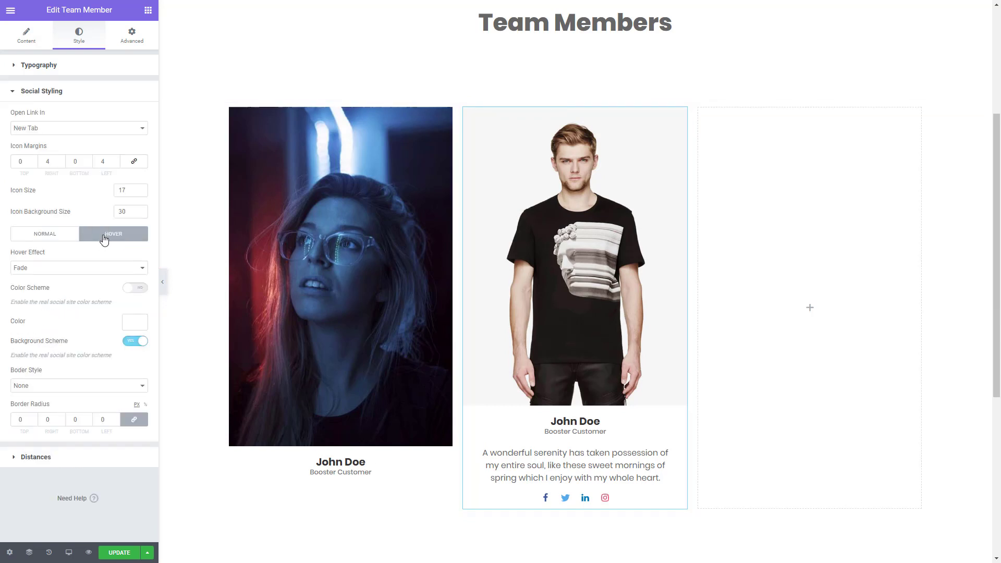
click(89, 268)
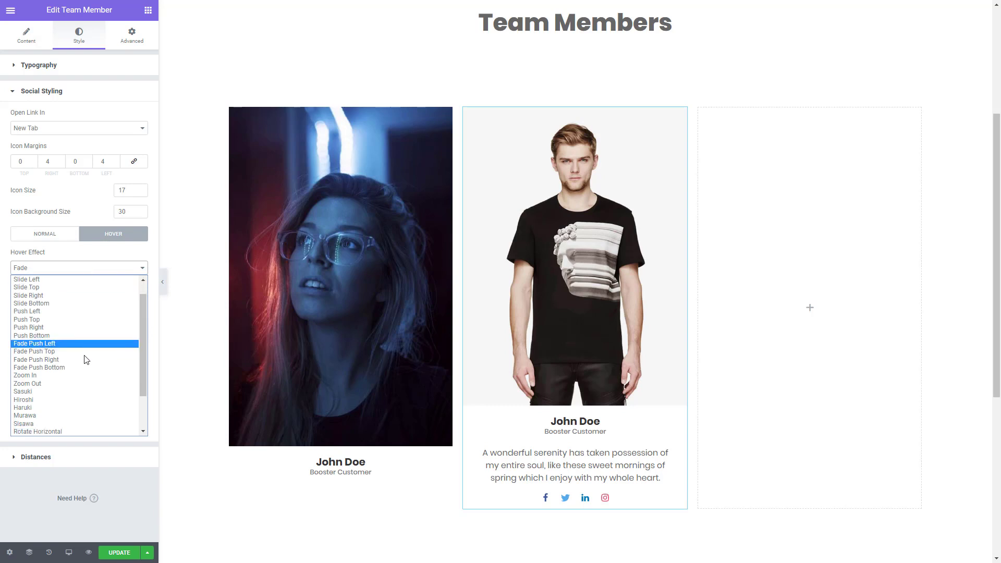
scroll(87, 360, down, 3)
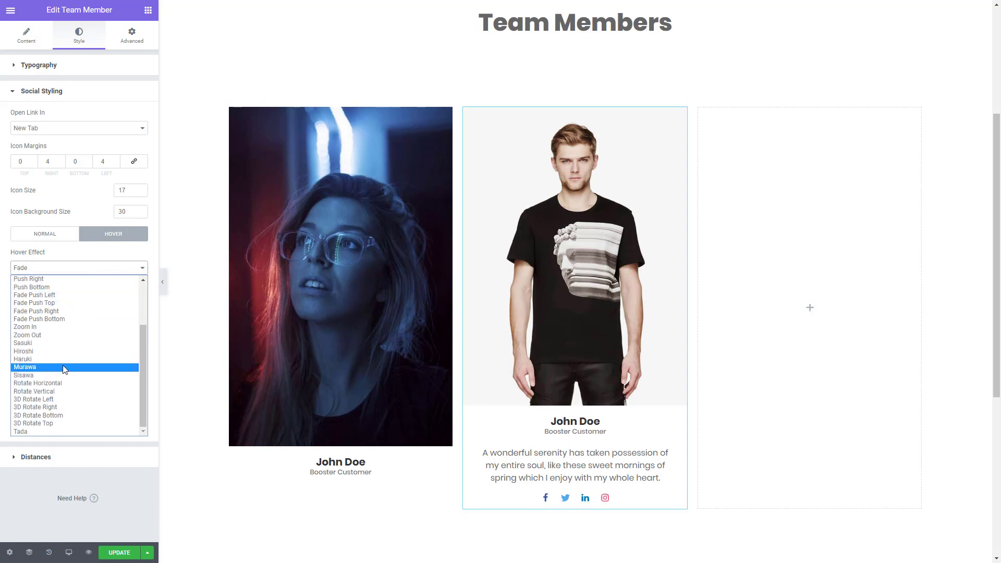
click(63, 367)
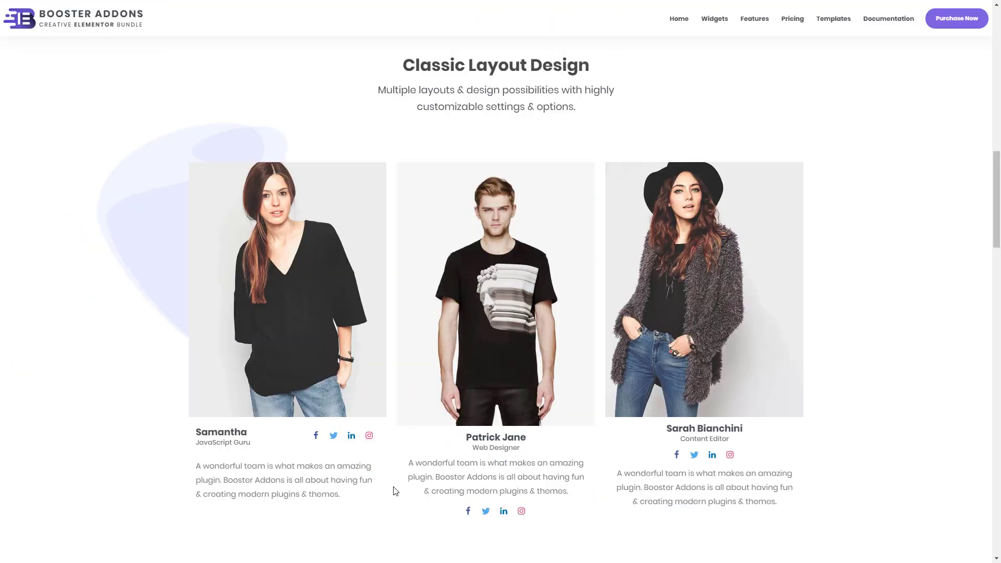
Drag a Team Member widget into the third column and pick the red-sweater portrait as its avatar
scroll(435, 477, down, 8)
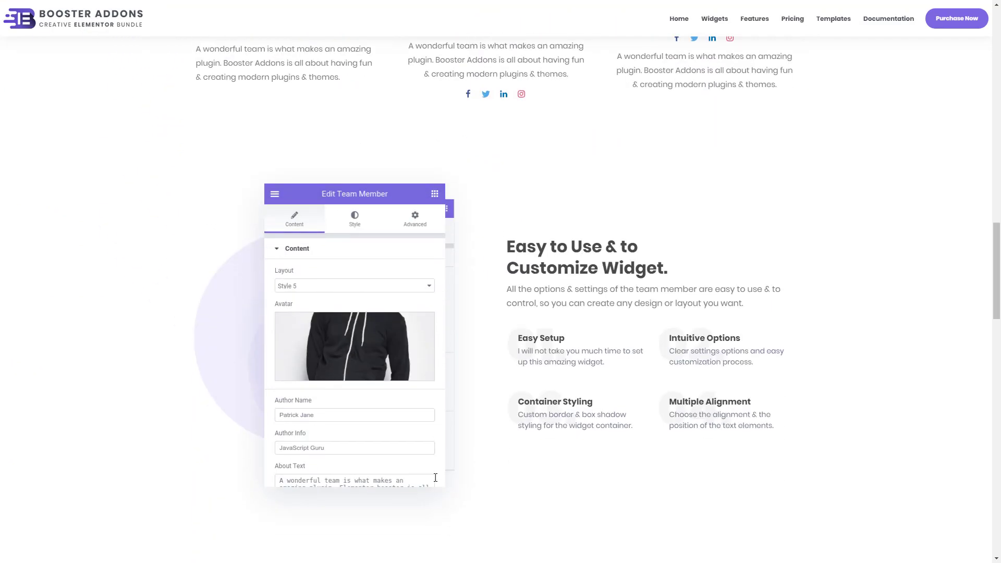
scroll(435, 478, down, 10)
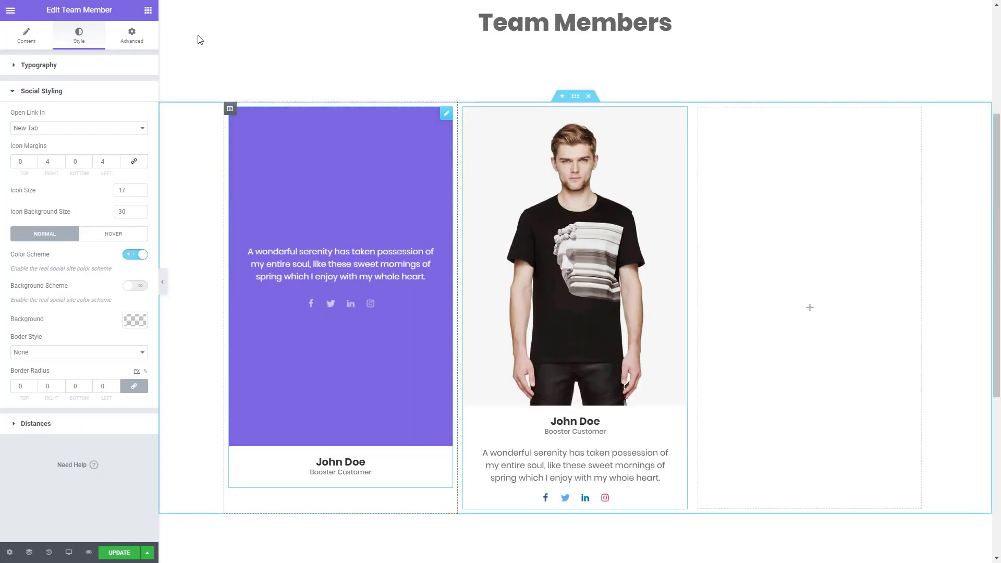
click(148, 11)
text(tea)
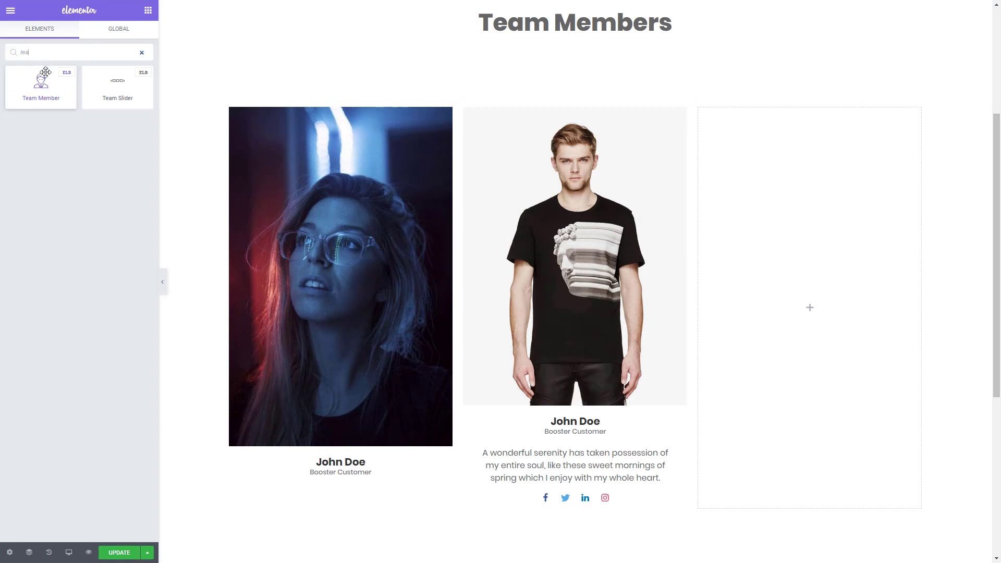
drag(41, 80, 815, 259)
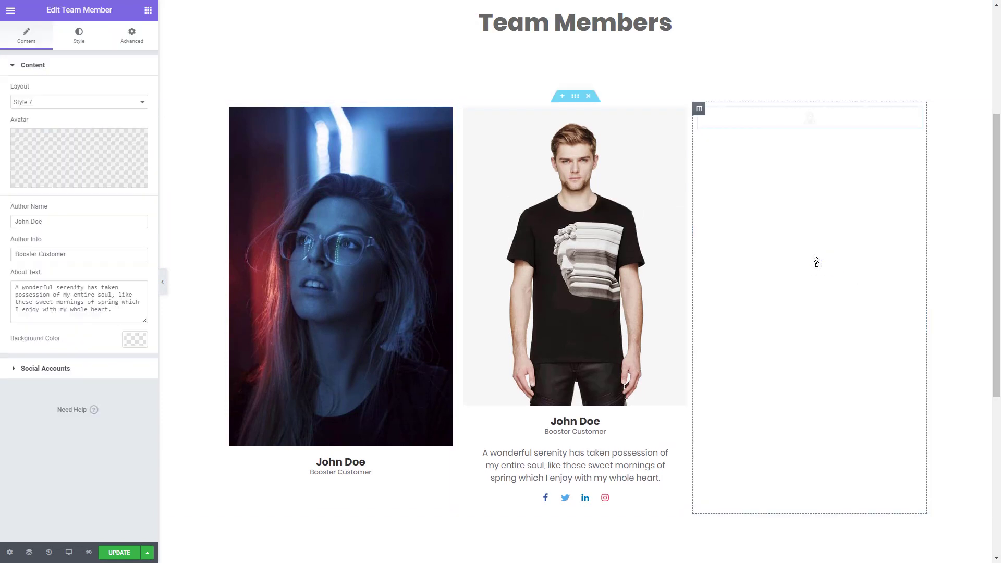
click(82, 141)
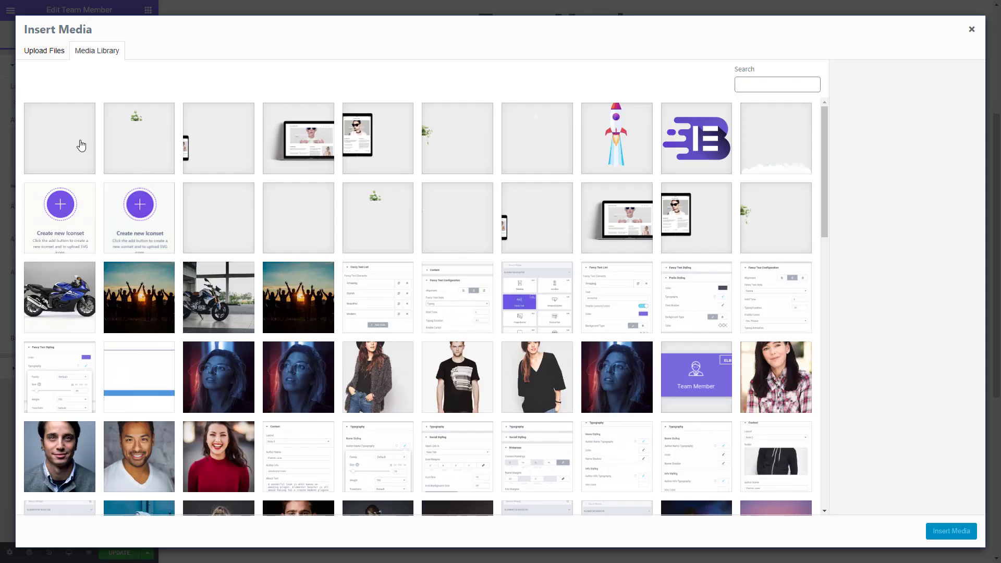
scroll(358, 400, down, 2)
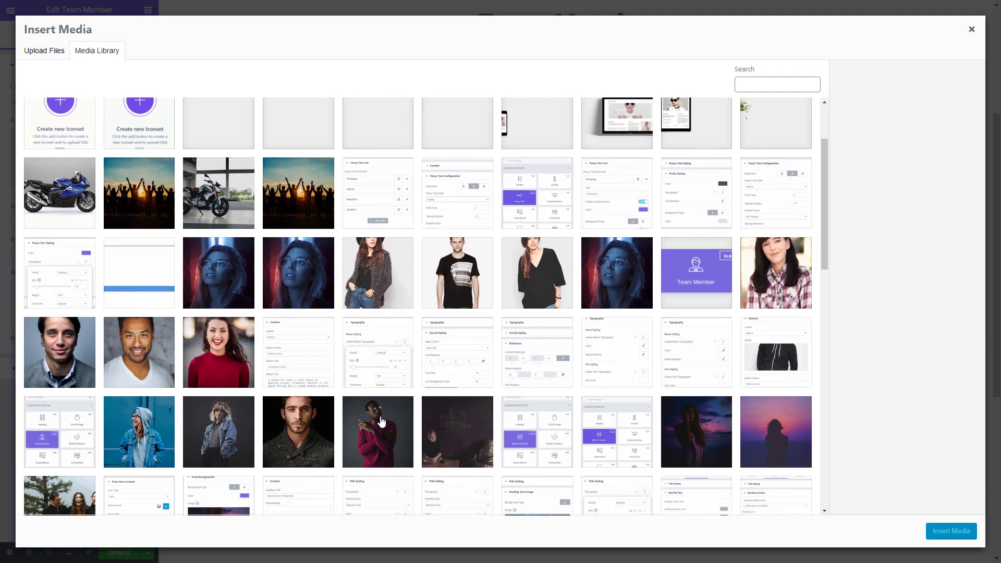
click(379, 420)
Insert the red-sweater portrait as the avatar and switch the card to the Style 5 layout
click(961, 539)
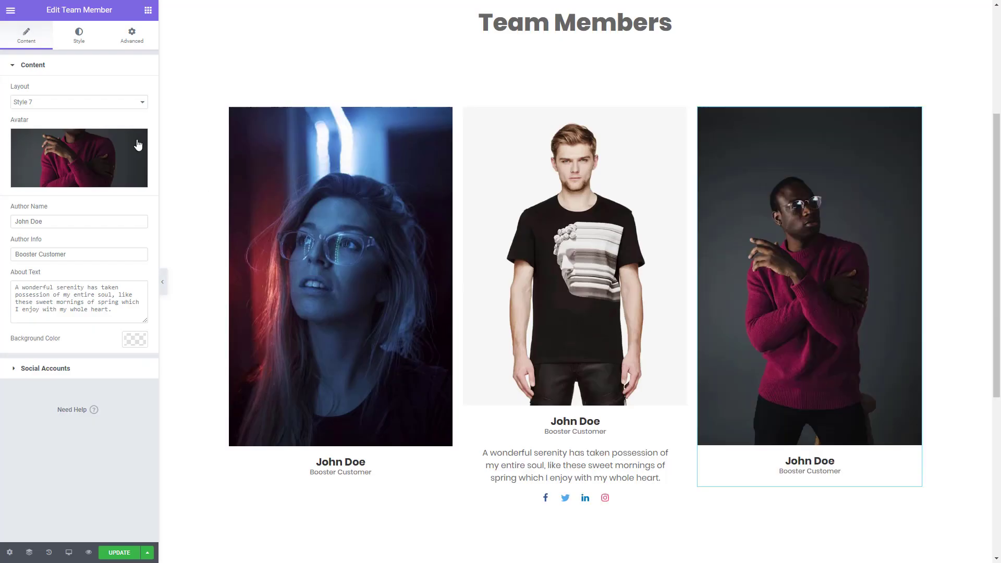
click(90, 104)
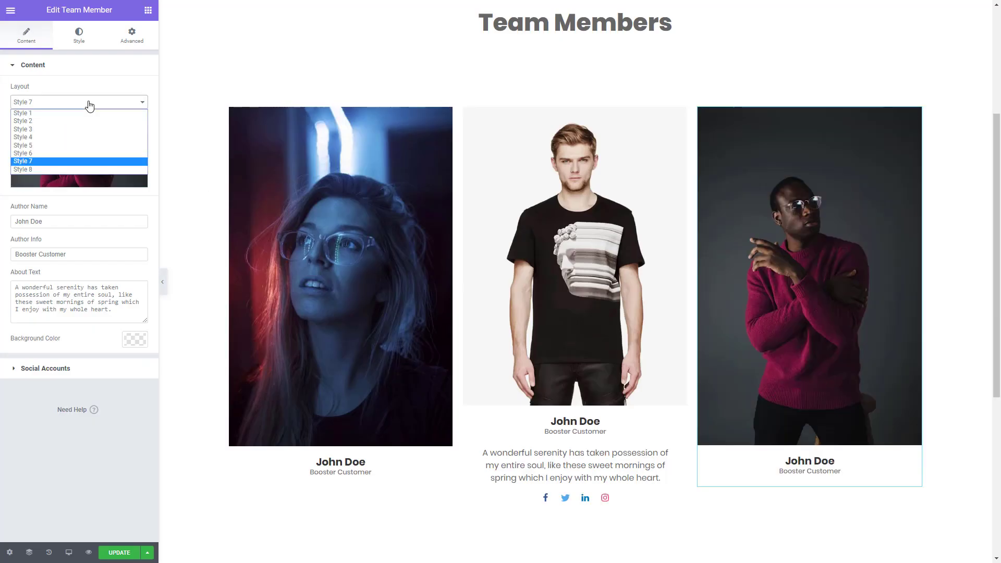
click(54, 146)
Set the card's background colour to crimson #c1093a
mouse_move(807, 330)
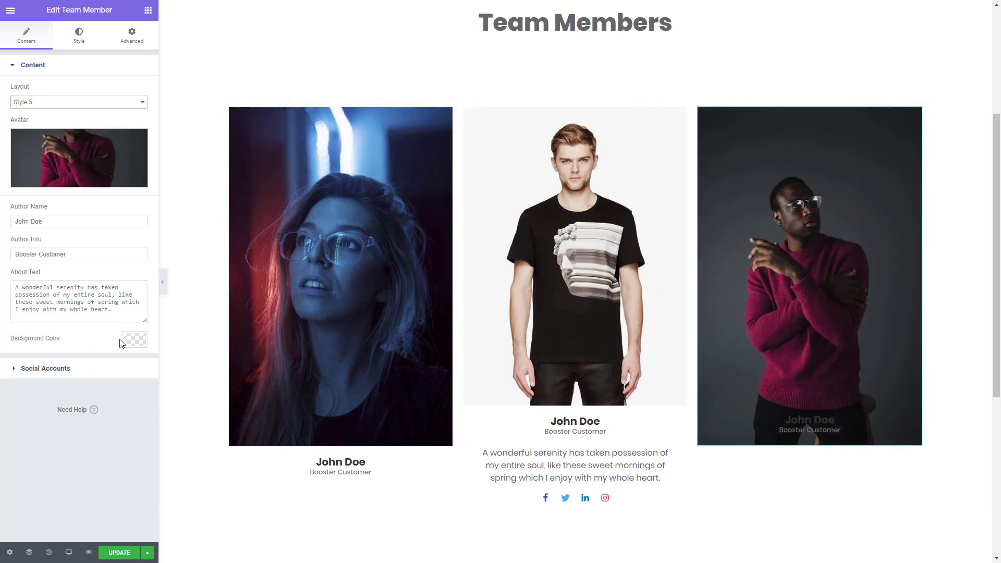
click(128, 342)
click(57, 343)
key(ctrl+a)
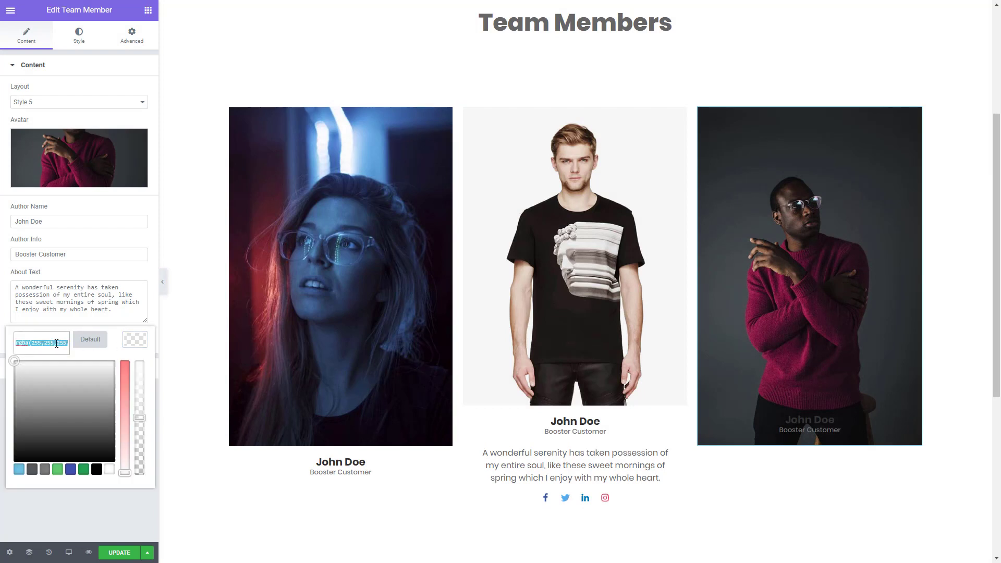
key(ctrl+grave)
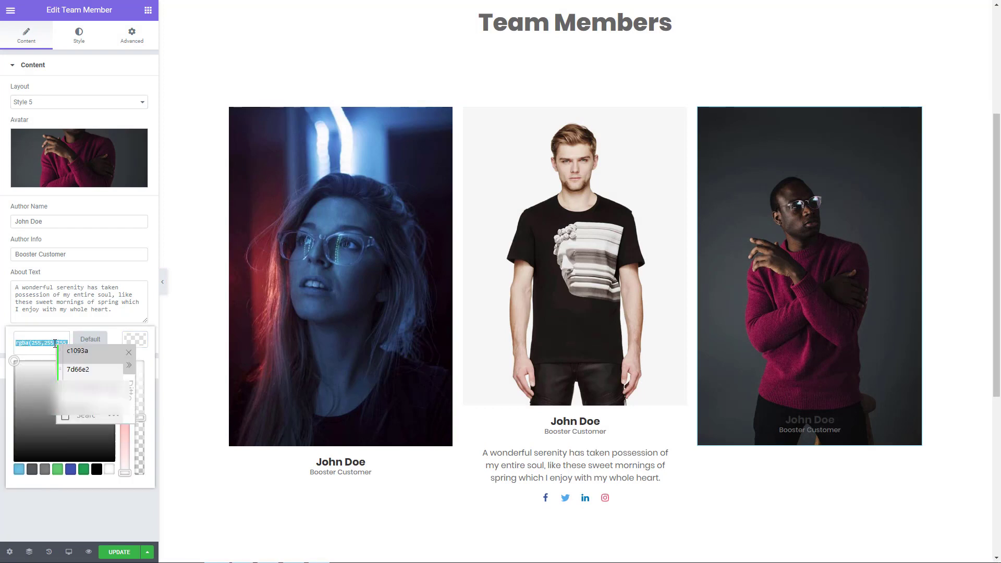
double_click(86, 354)
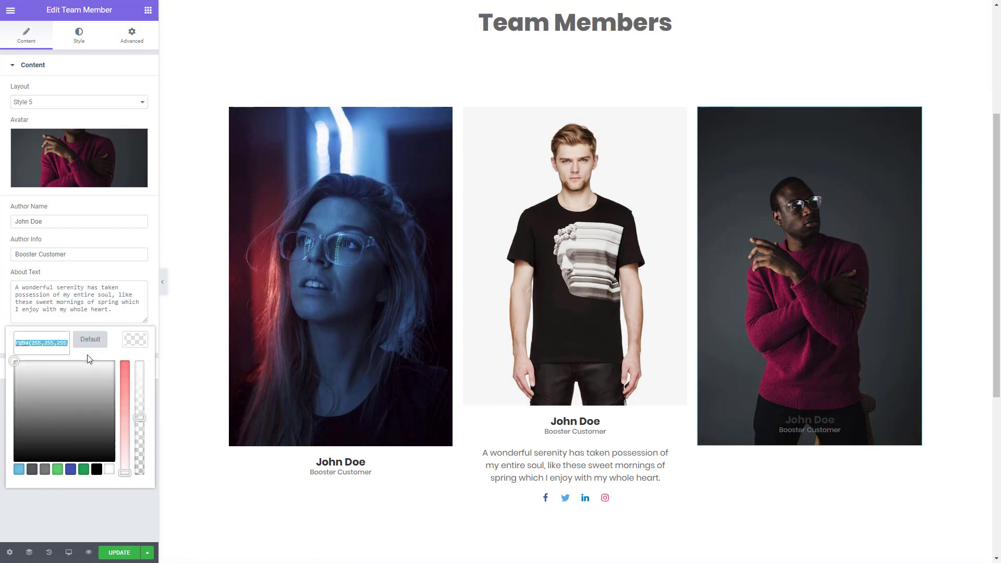
click(146, 249)
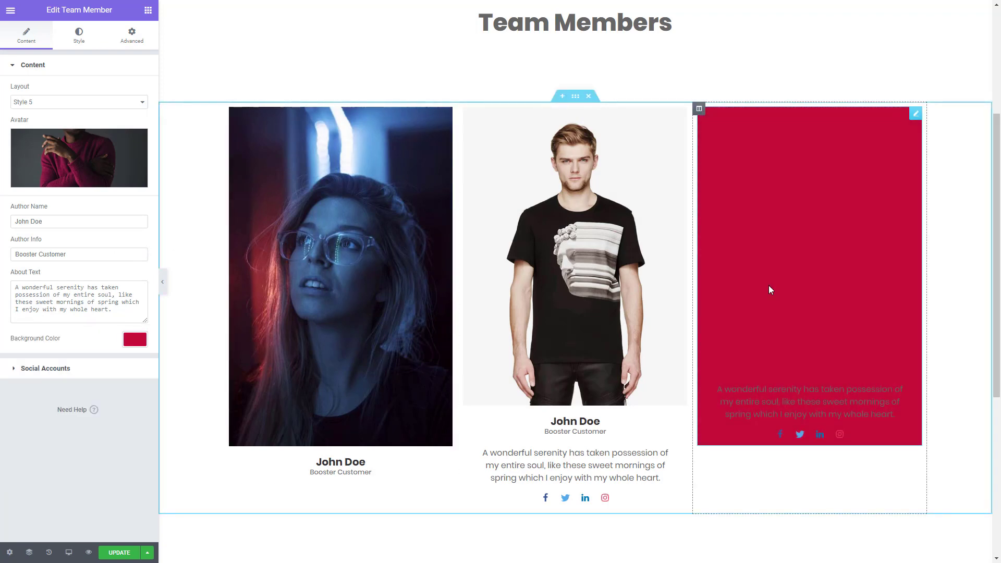
In Style > Typography, set Name Color 1, Info Color and About Color to white
click(77, 40)
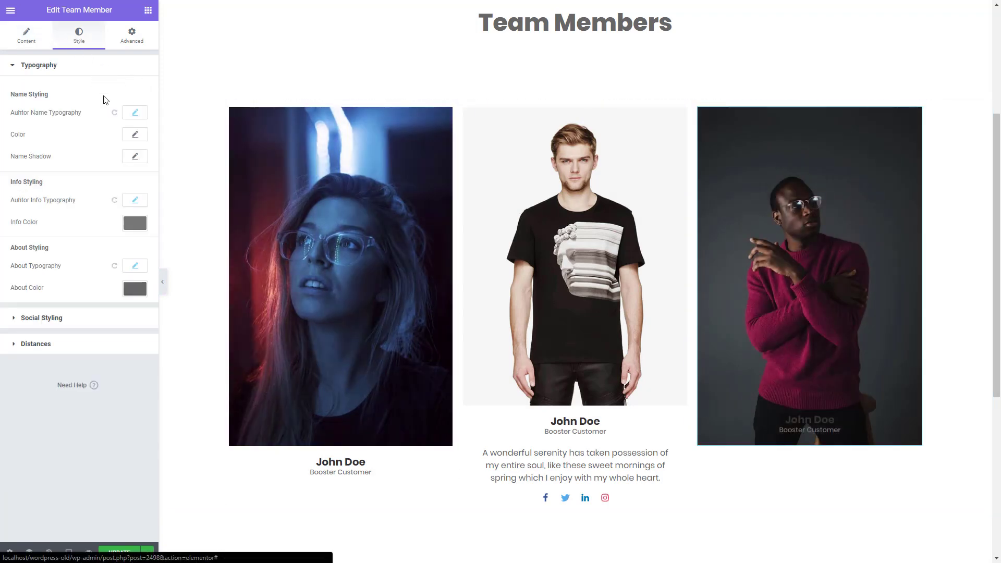
click(135, 136)
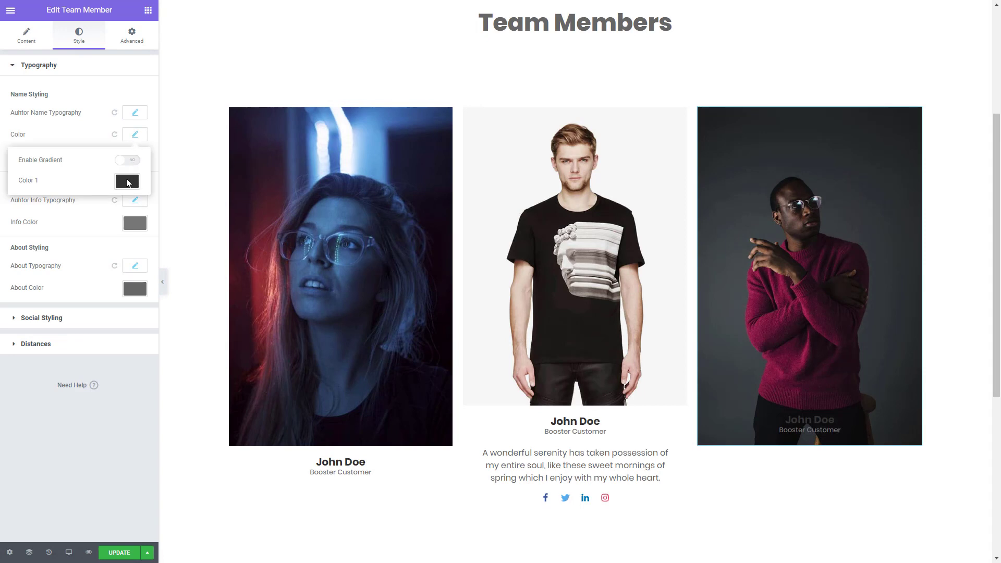
click(127, 183)
click(101, 311)
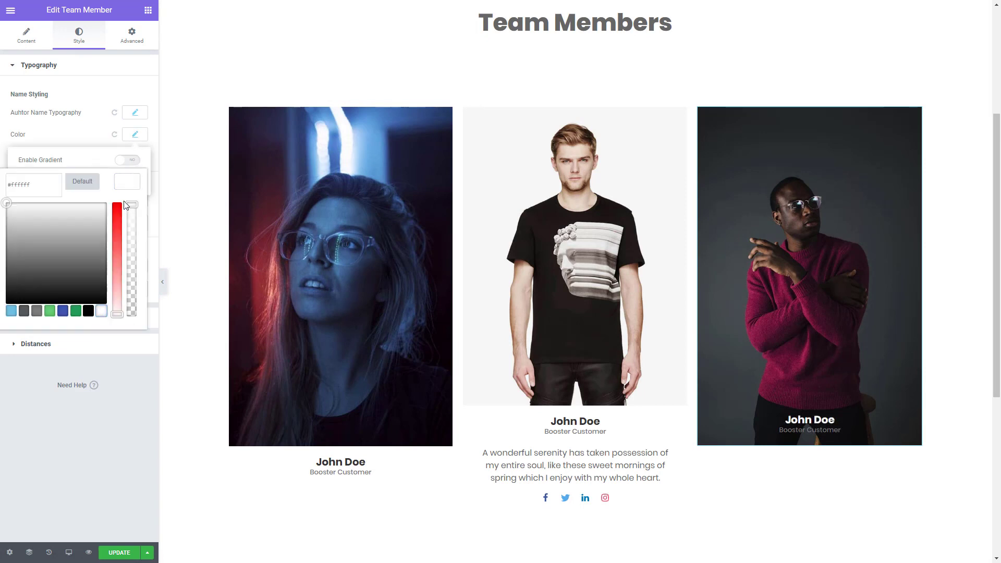
click(135, 225)
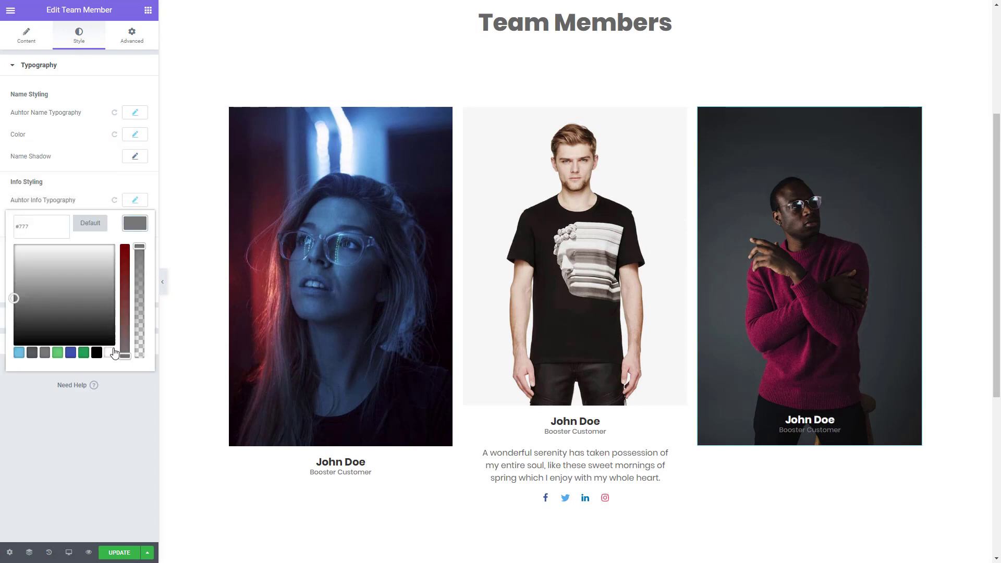
click(108, 352)
click(140, 228)
click(135, 289)
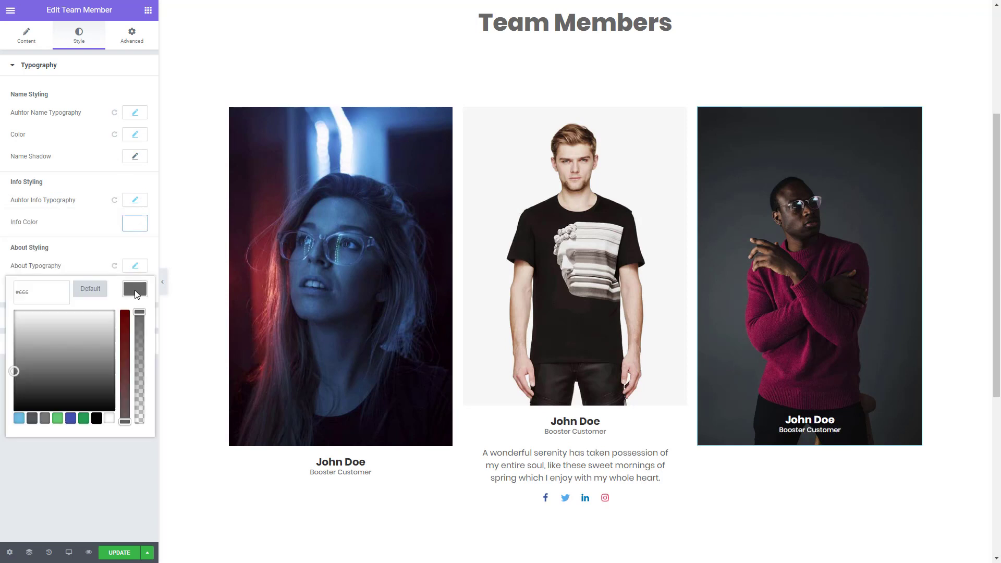
click(109, 418)
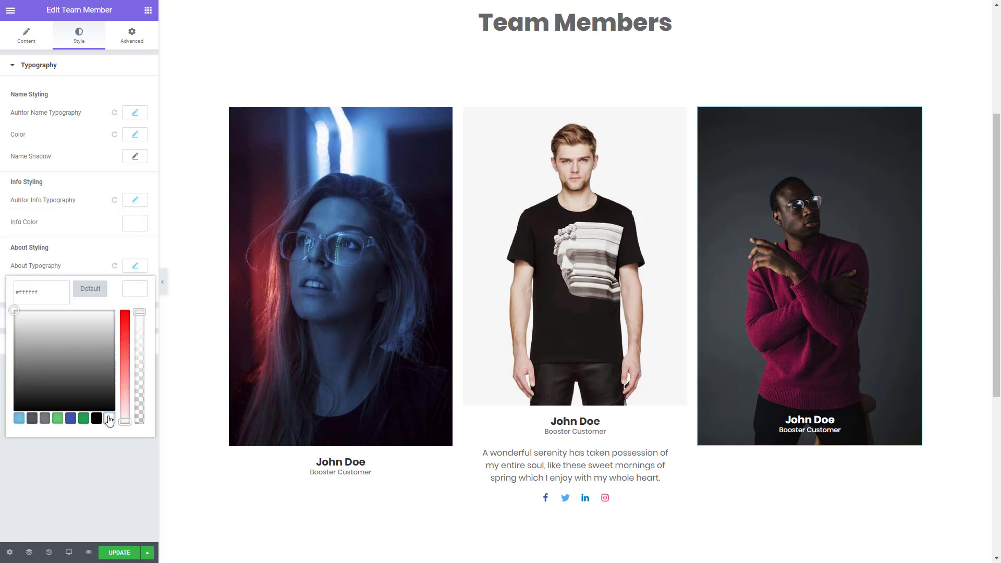
click(132, 290)
In Social Styling, turn off Color Scheme and set the icon colour to white
mouse_move(809, 308)
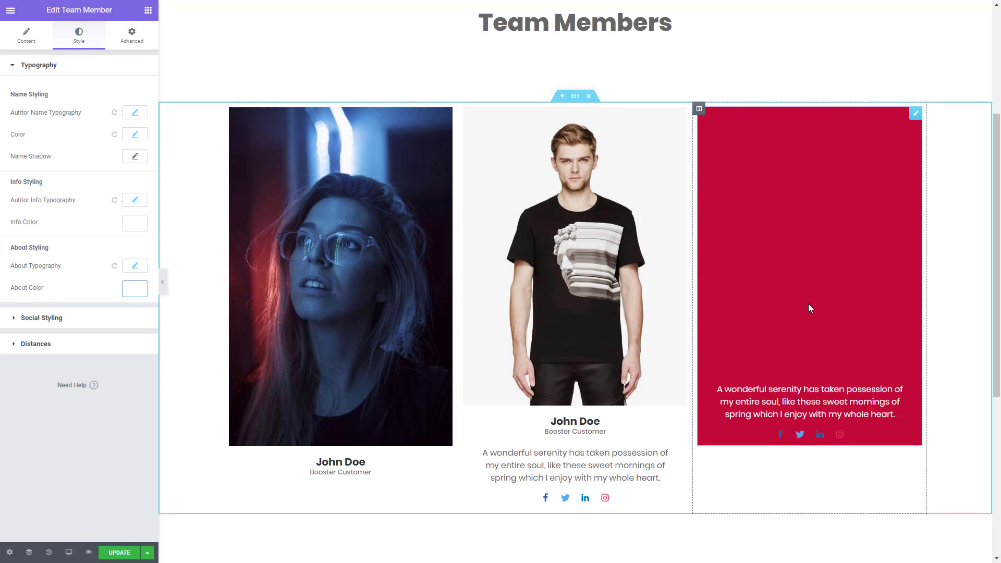
click(85, 323)
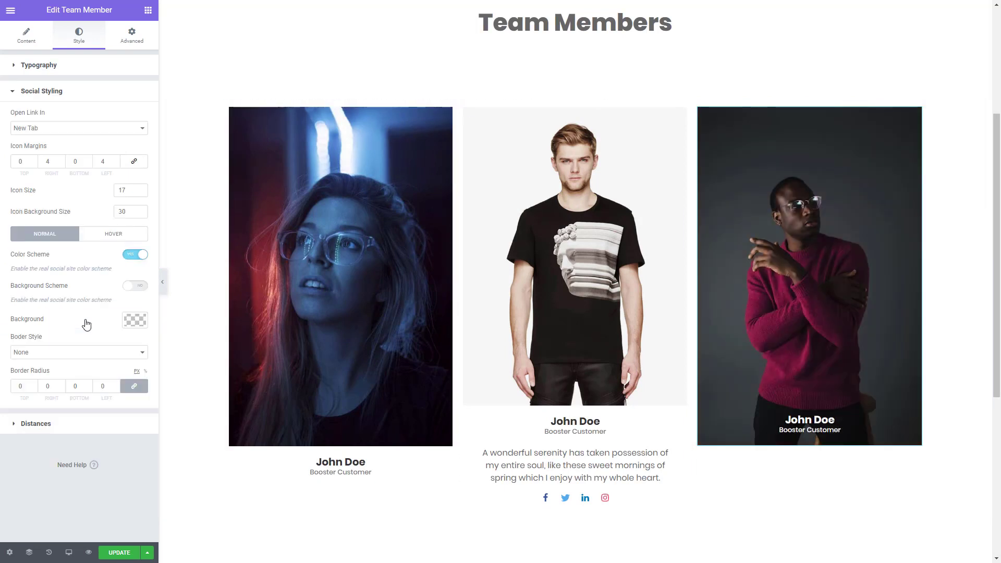
click(135, 254)
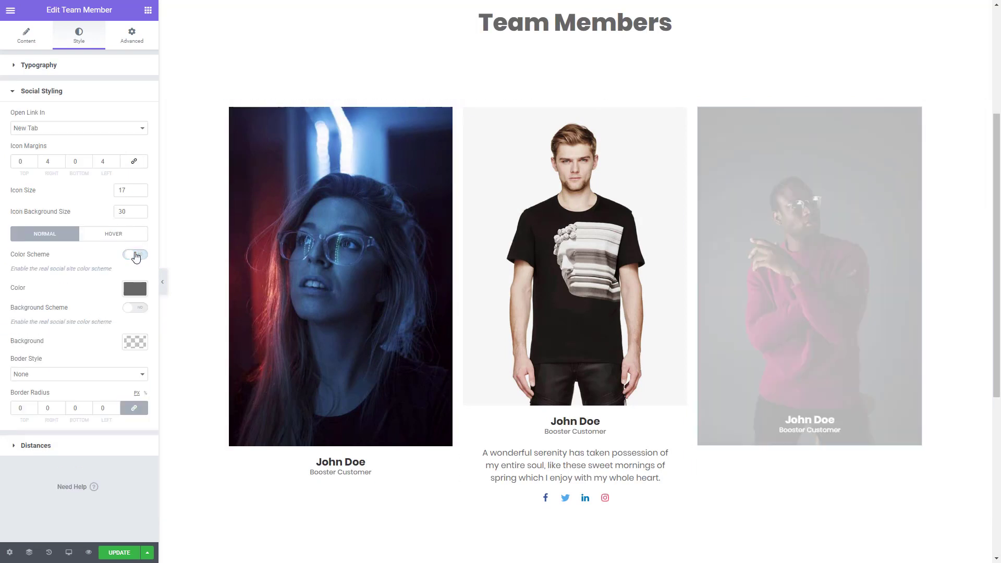
click(134, 290)
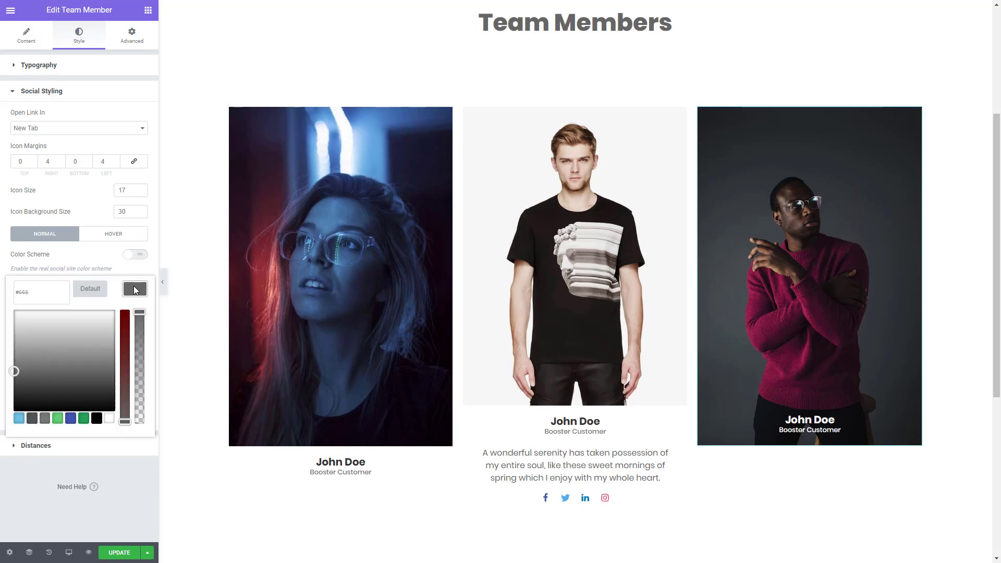
click(109, 419)
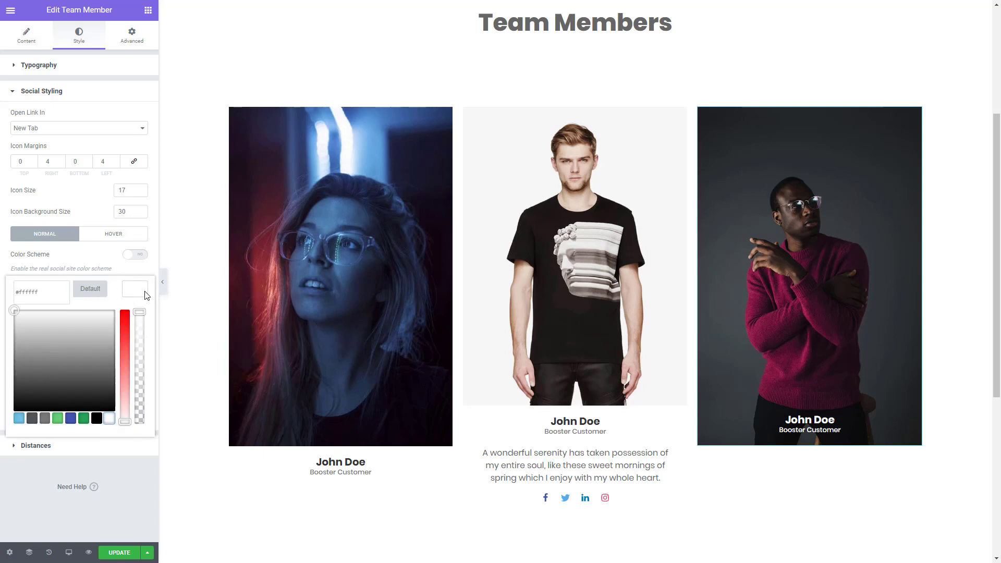
Give the social icons the 3D Rotate Left hover effect
click(114, 235)
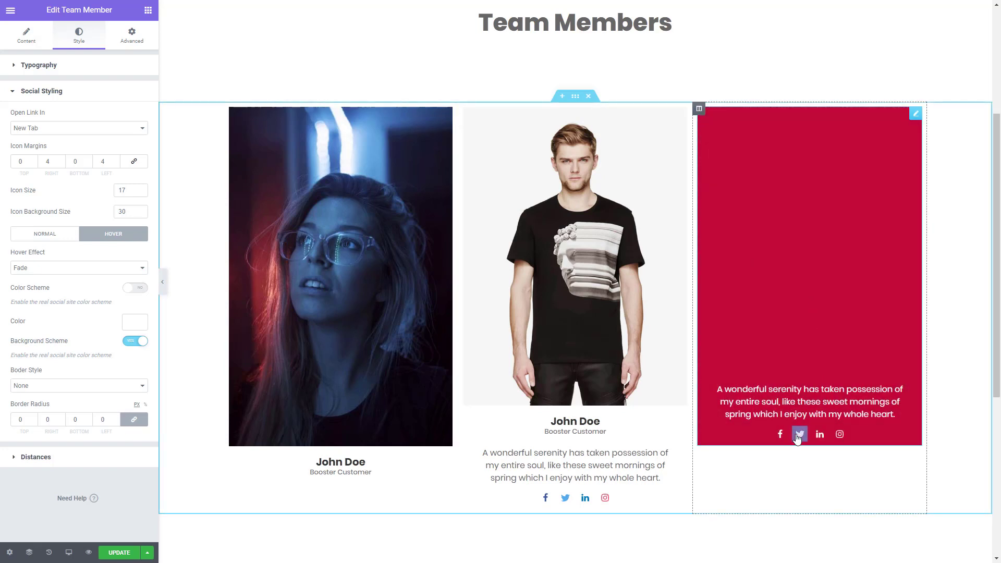
click(65, 269)
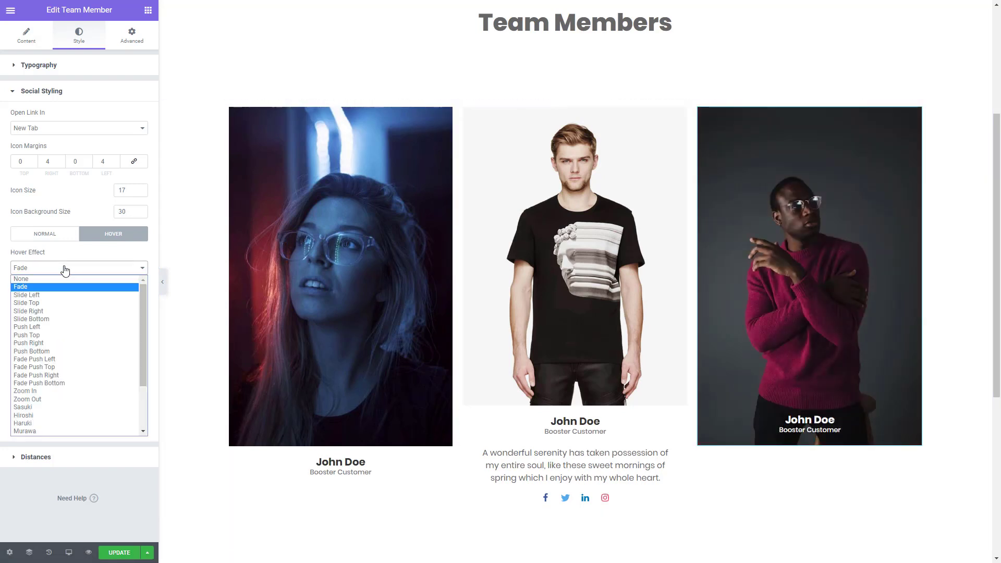
scroll(67, 331, down, 3)
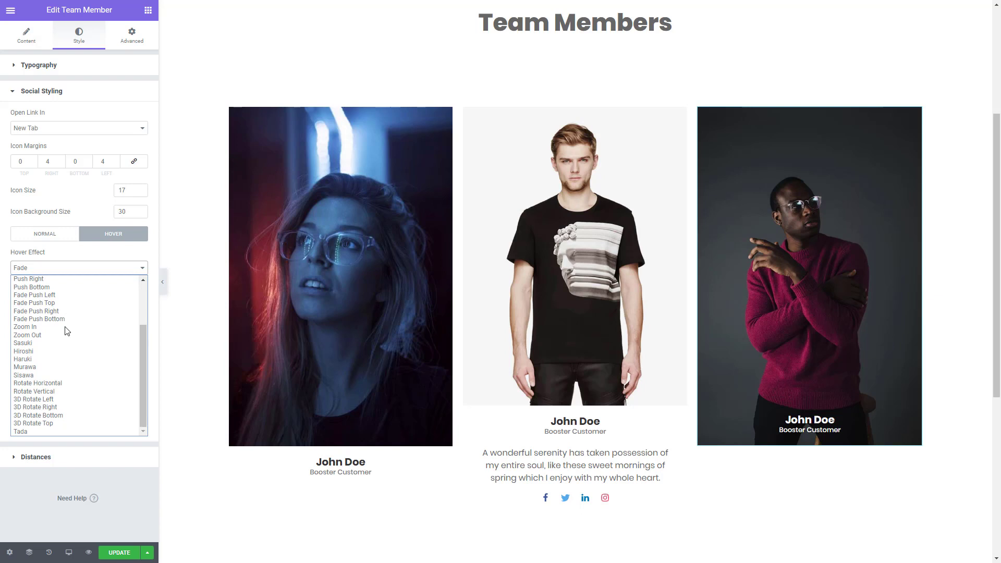
click(77, 399)
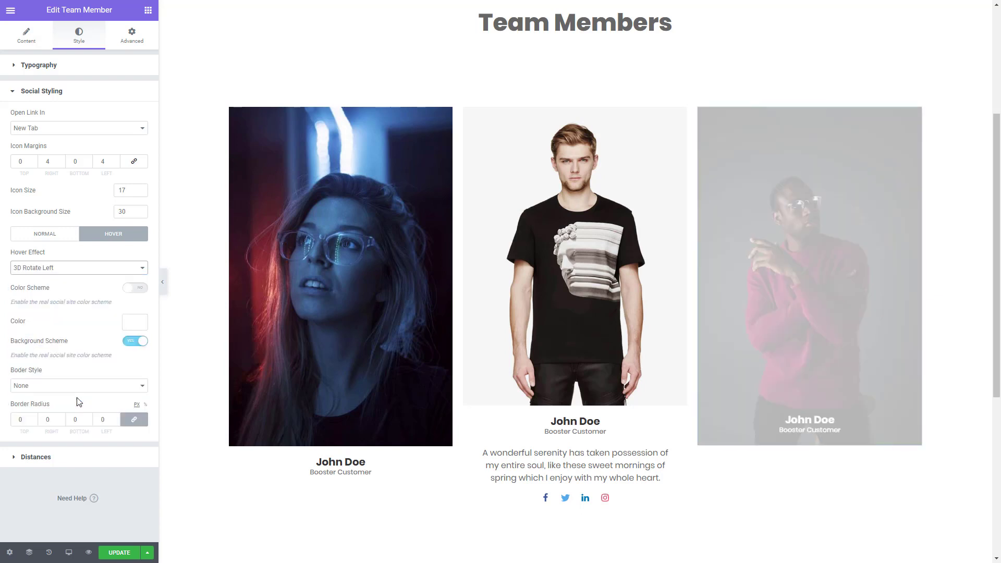